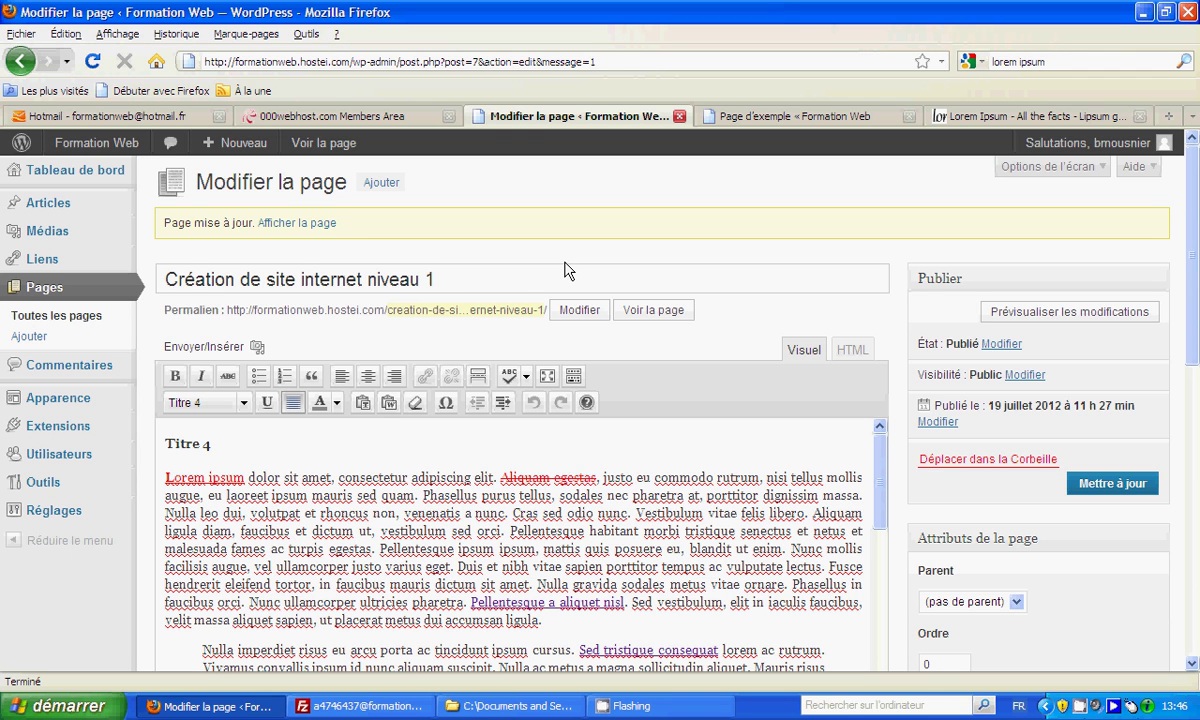
# Search Google for "photo libre" in a new browser tab
pyautogui.click(1164, 118)
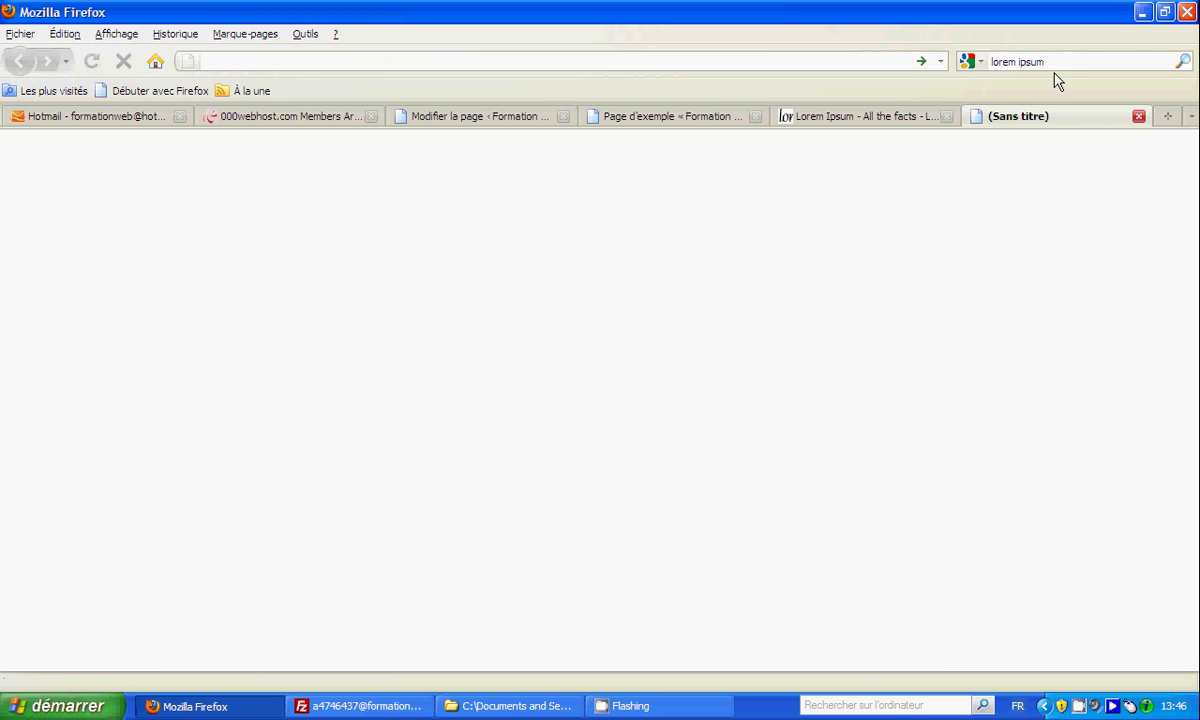
pyautogui.moveTo(1055, 62); pyautogui.dragTo(990, 61)
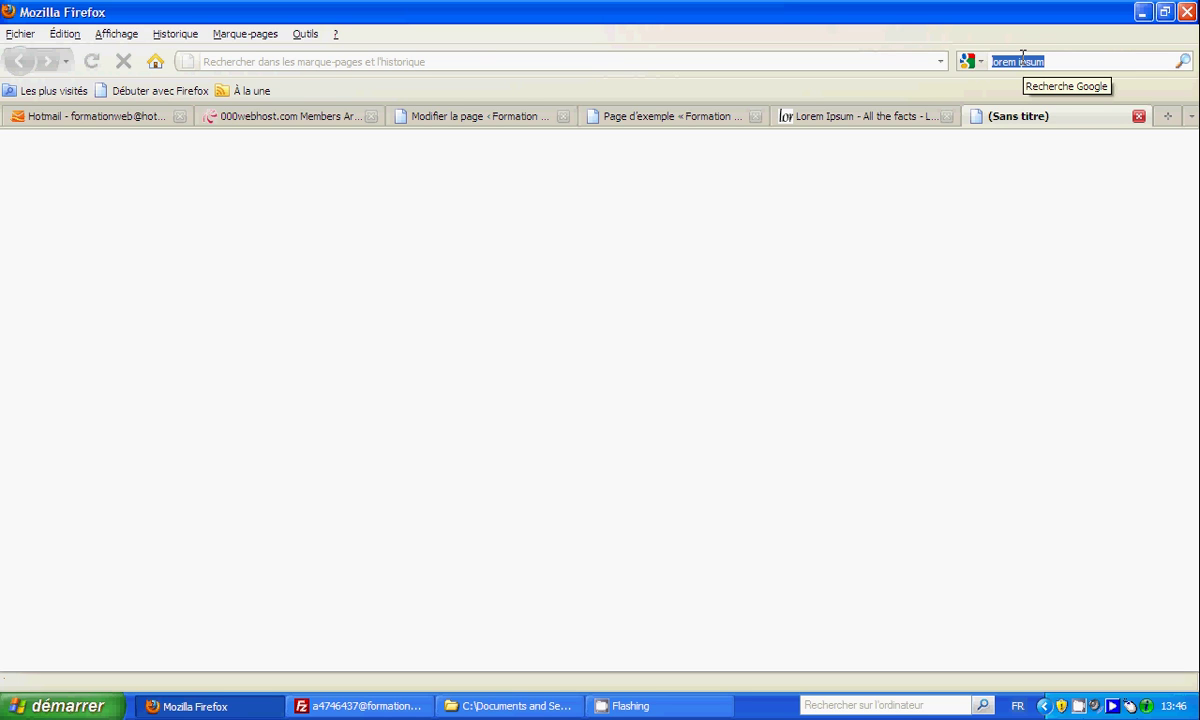
pyautogui.write('l')
pyautogui.write('photo l')
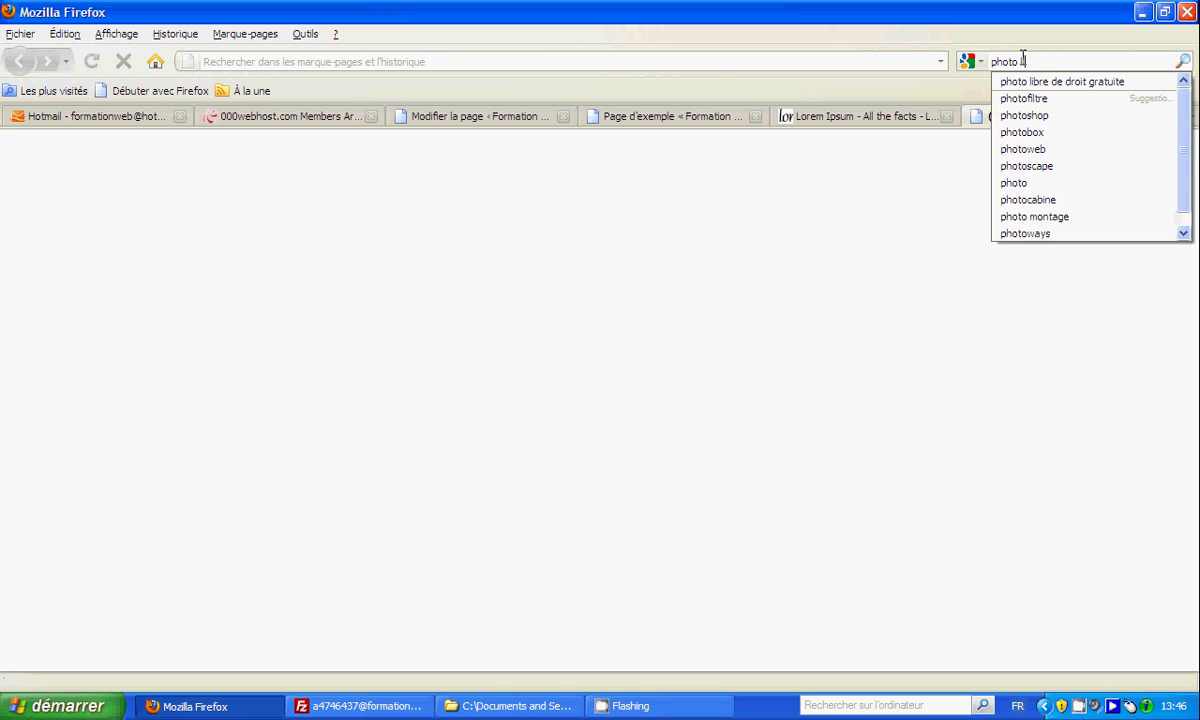
pyautogui.write('ibre')
pyautogui.press('Return')
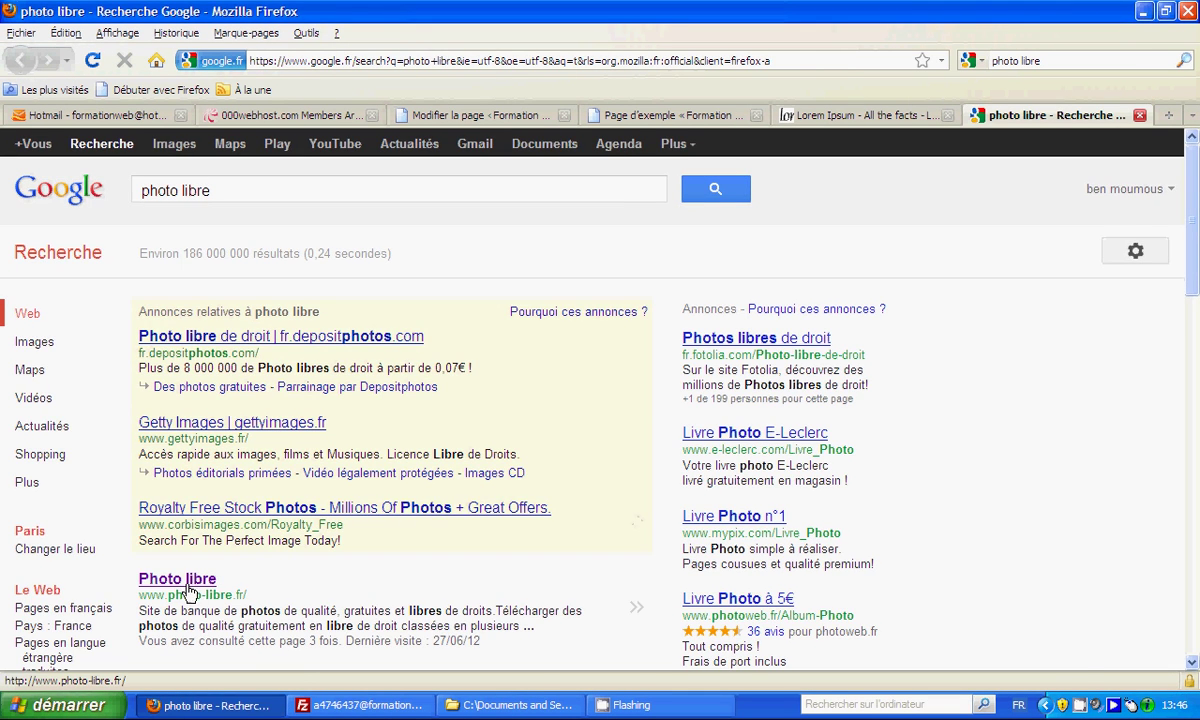
# Open the Photo libre site's Gens category and display the photo of the blond child under a cloudy sky
pyautogui.click(196, 593)
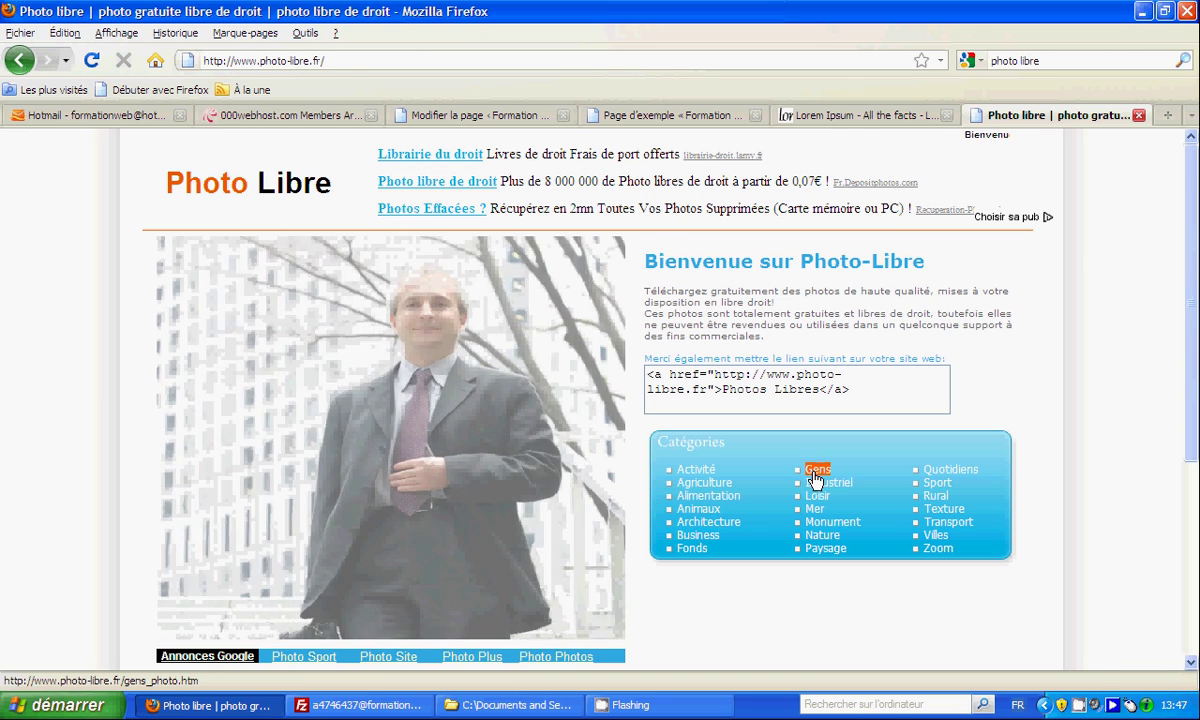
pyautogui.click(814, 474)
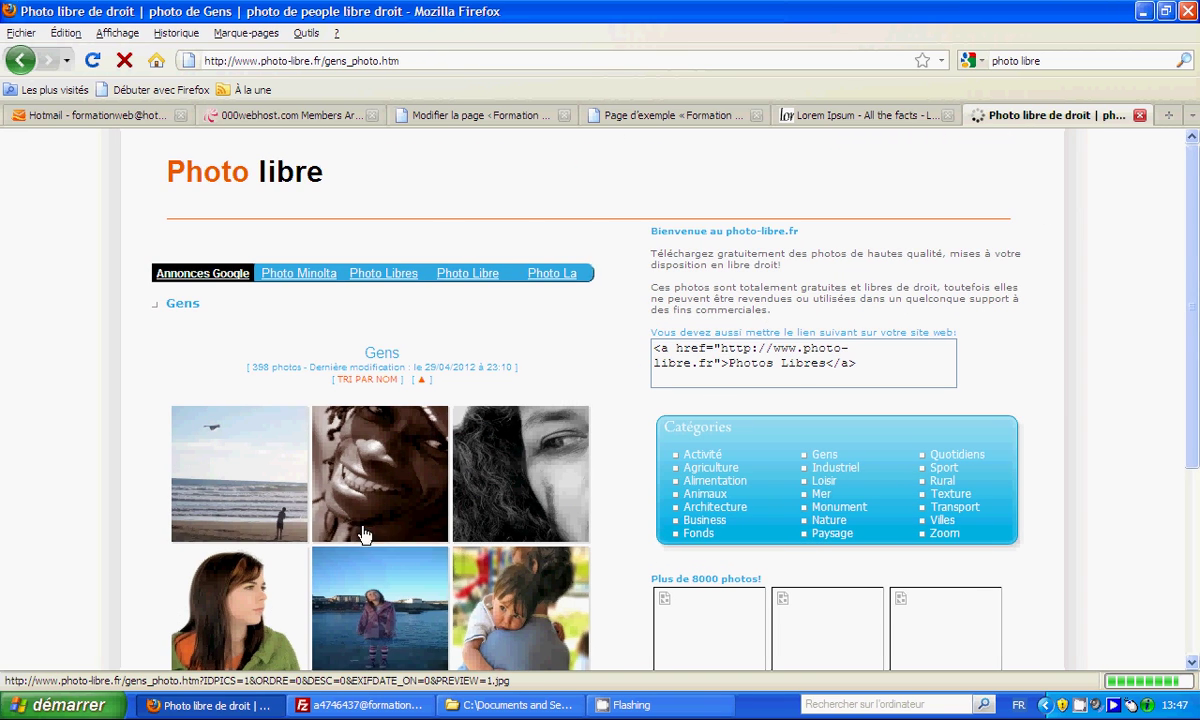
pyautogui.scroll(-5, 402, 546)
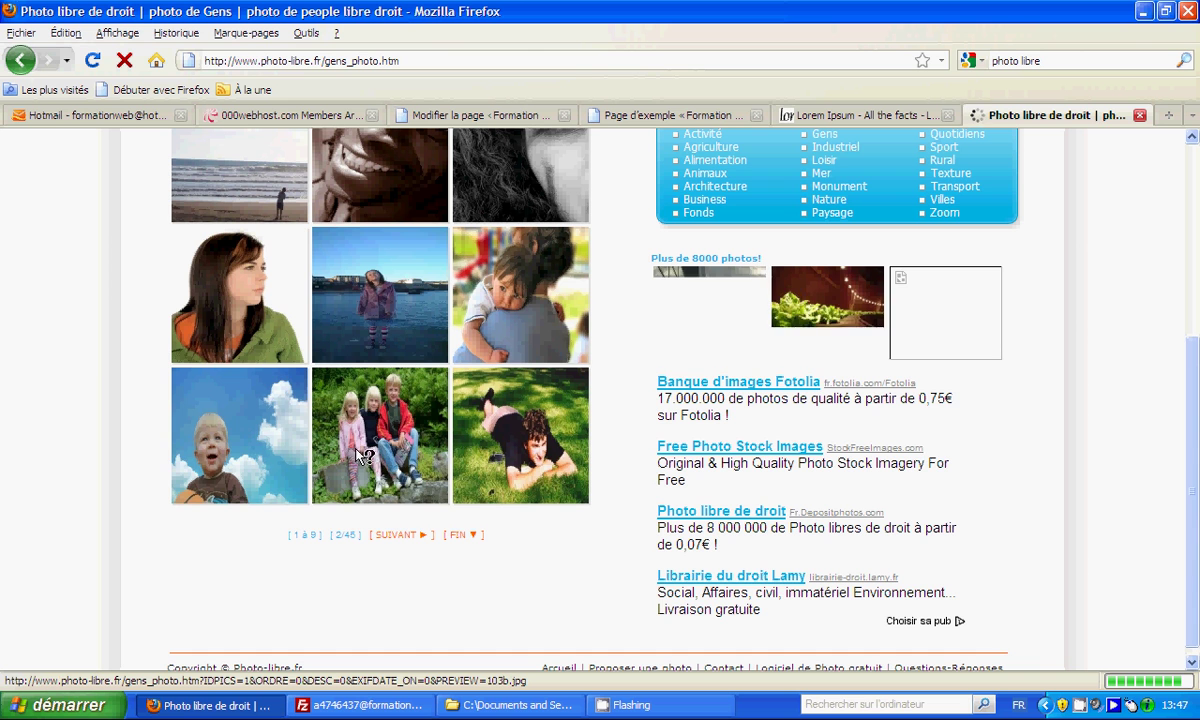
pyautogui.click(246, 453)
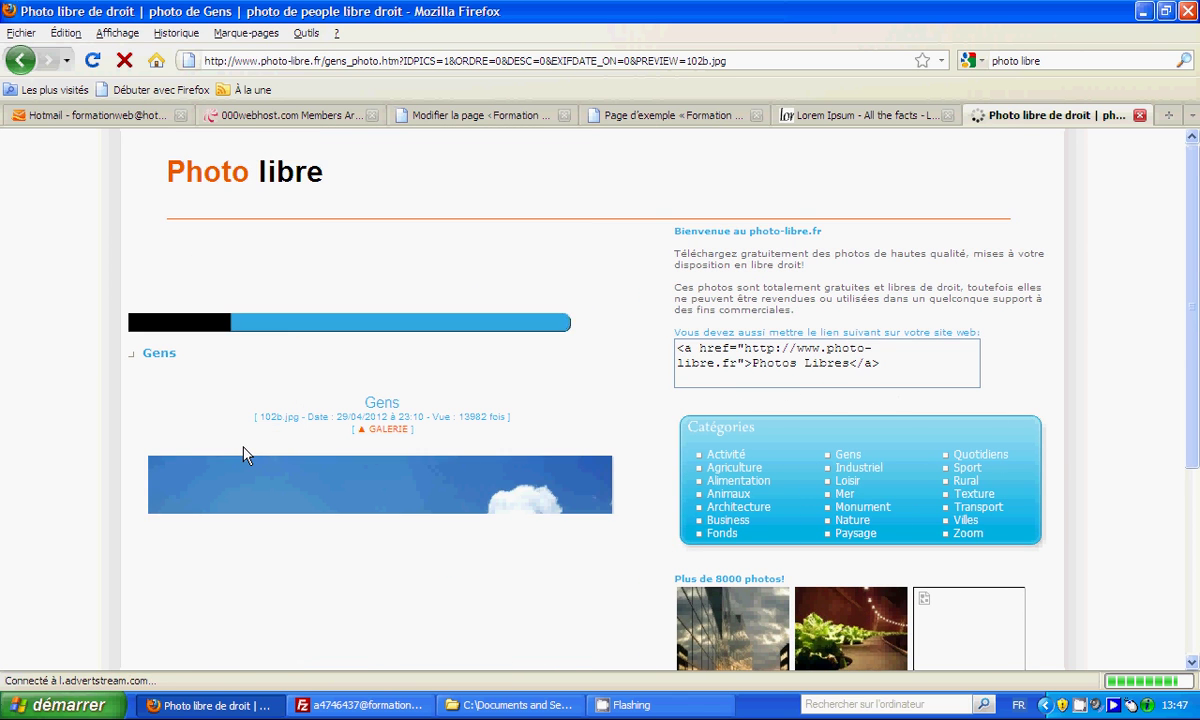
pyautogui.scroll(-5, 404, 505)
# Save the child photo as a JPEG named "enfant" in the Mes images folder and dismiss the downloads window
pyautogui.rightClick(411, 332)
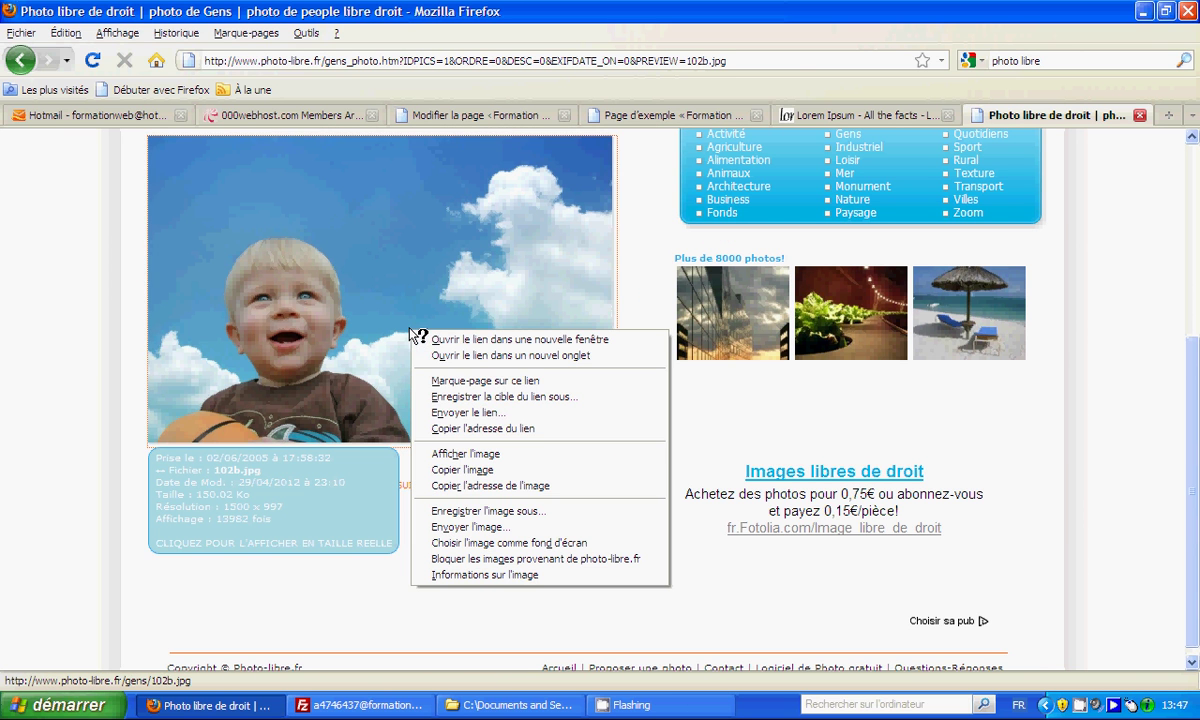
pyautogui.click(461, 513)
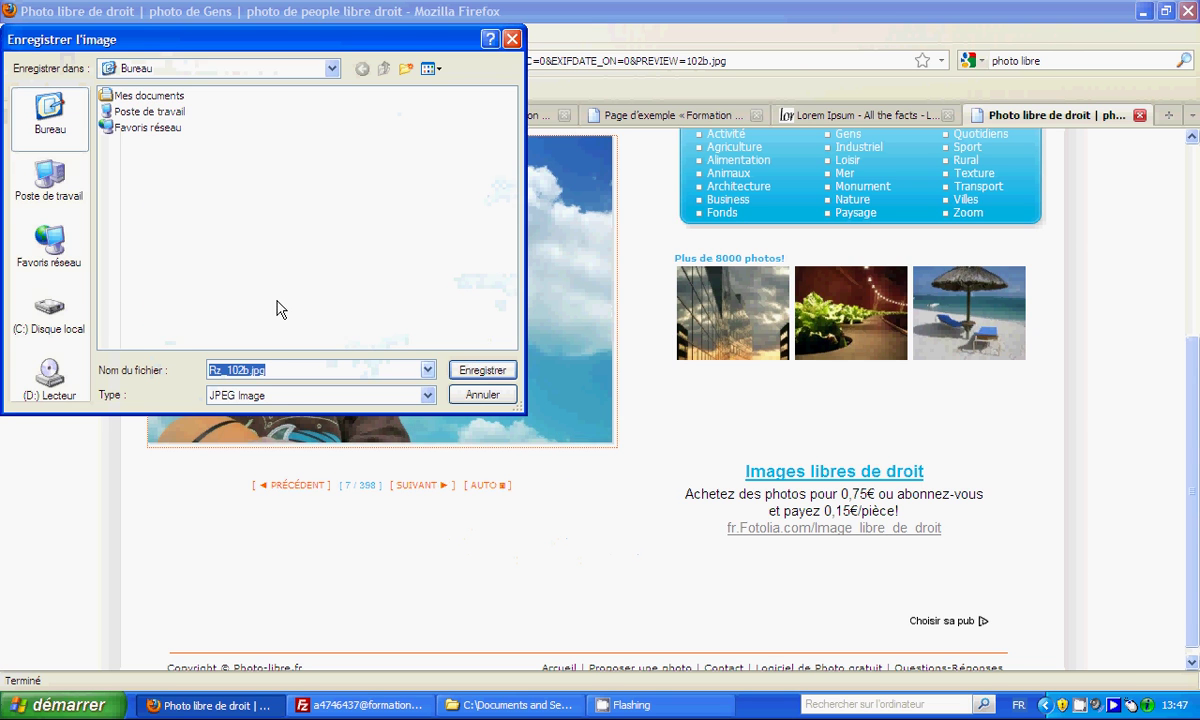
pyautogui.doubleClick(124, 100)
pyautogui.doubleClick(125, 110)
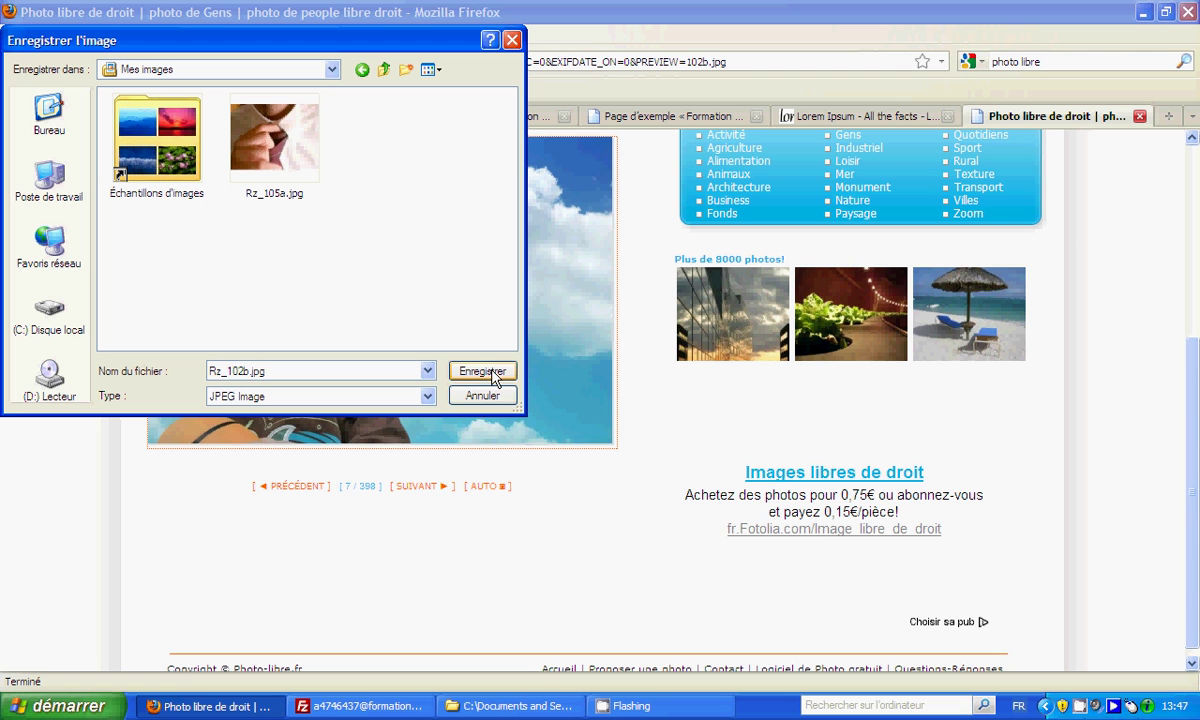
pyautogui.doubleClick(268, 370)
pyautogui.moveTo(352, 45); pyautogui.dragTo(698, 180)
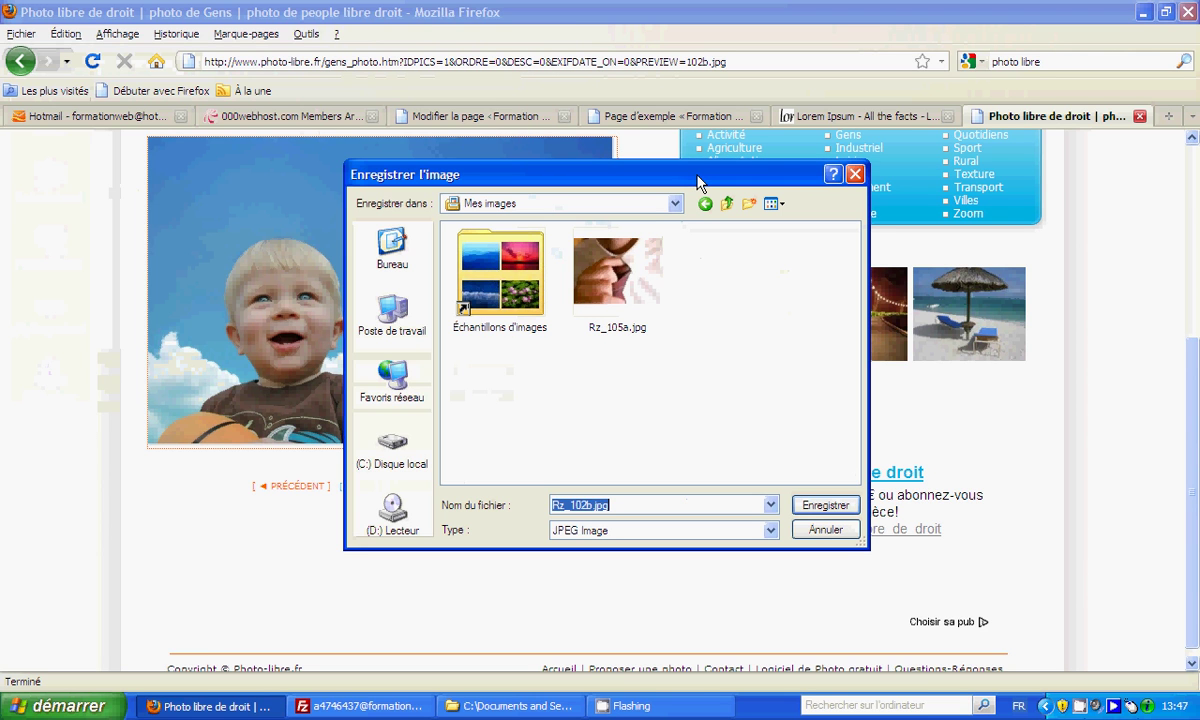
pyautogui.write('enfant')
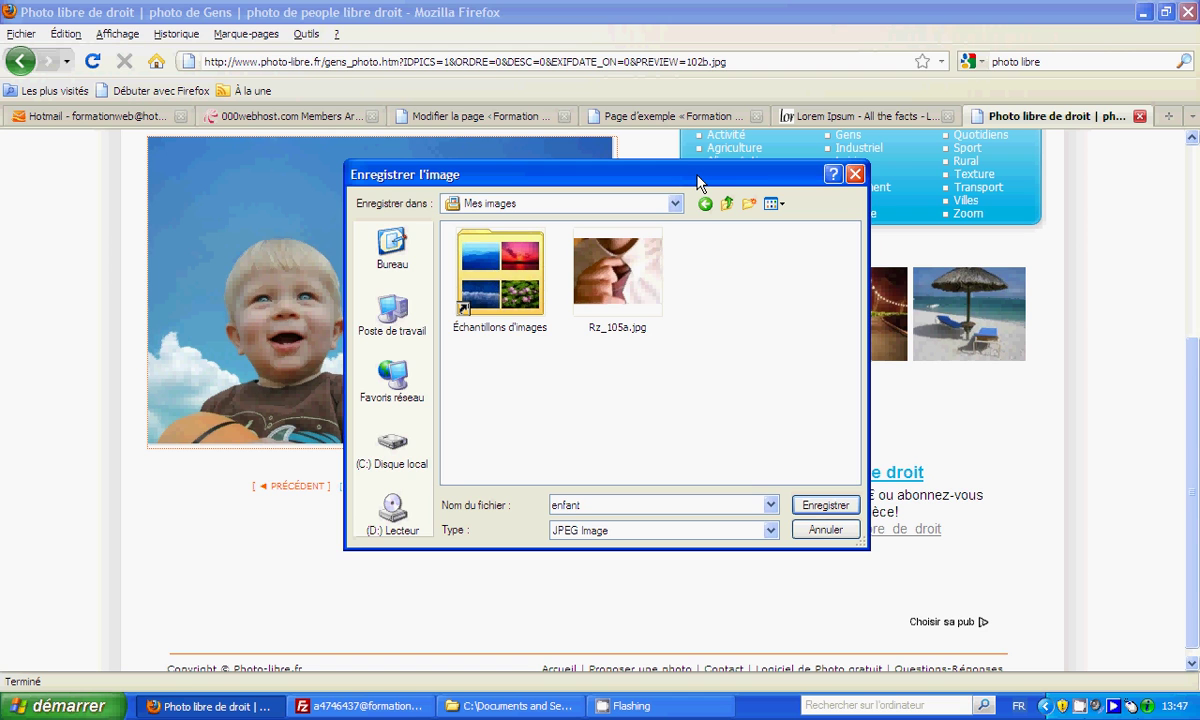
pyautogui.press('Return')
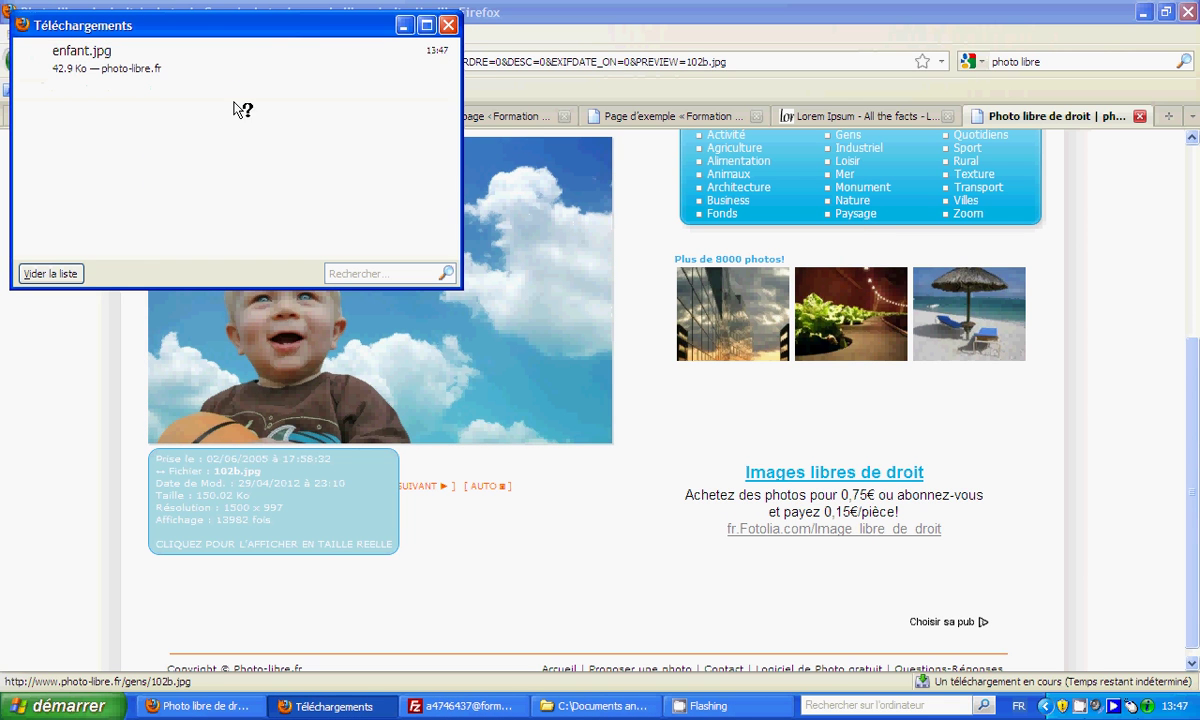
pyautogui.click(448, 24)
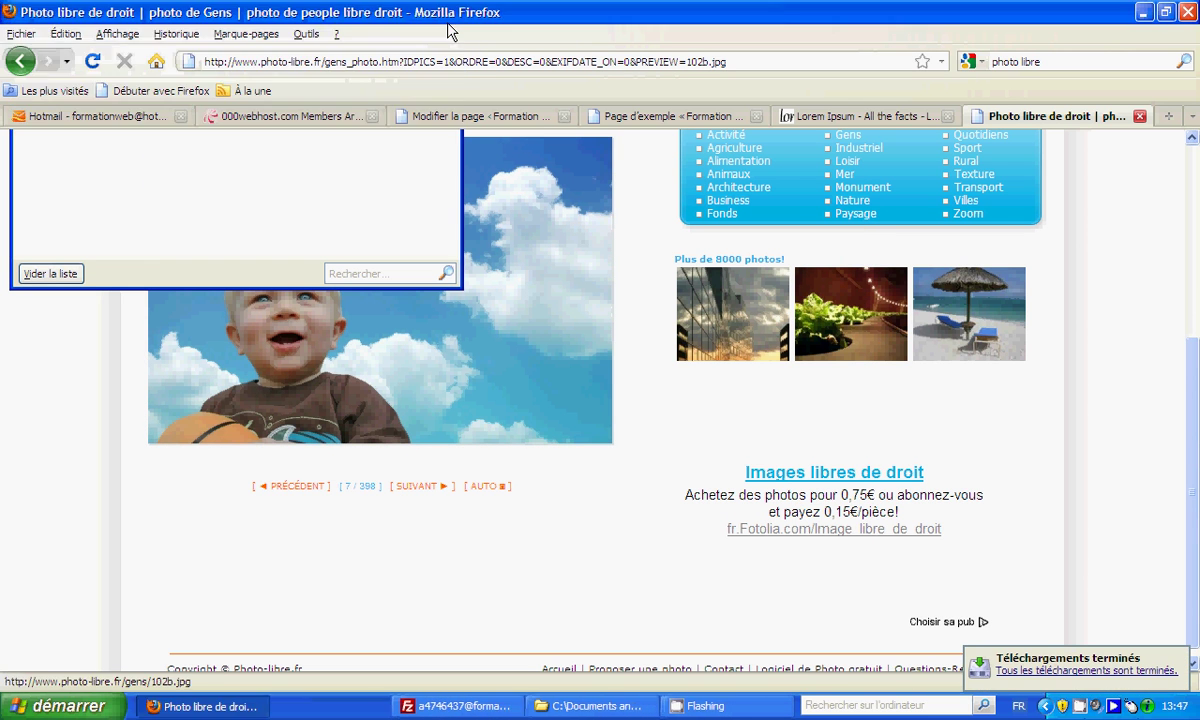
# Return to the WordPress page editor and place the insertion point at the start of the first "Lorem ipsum" paragraph
pyautogui.click(462, 116)
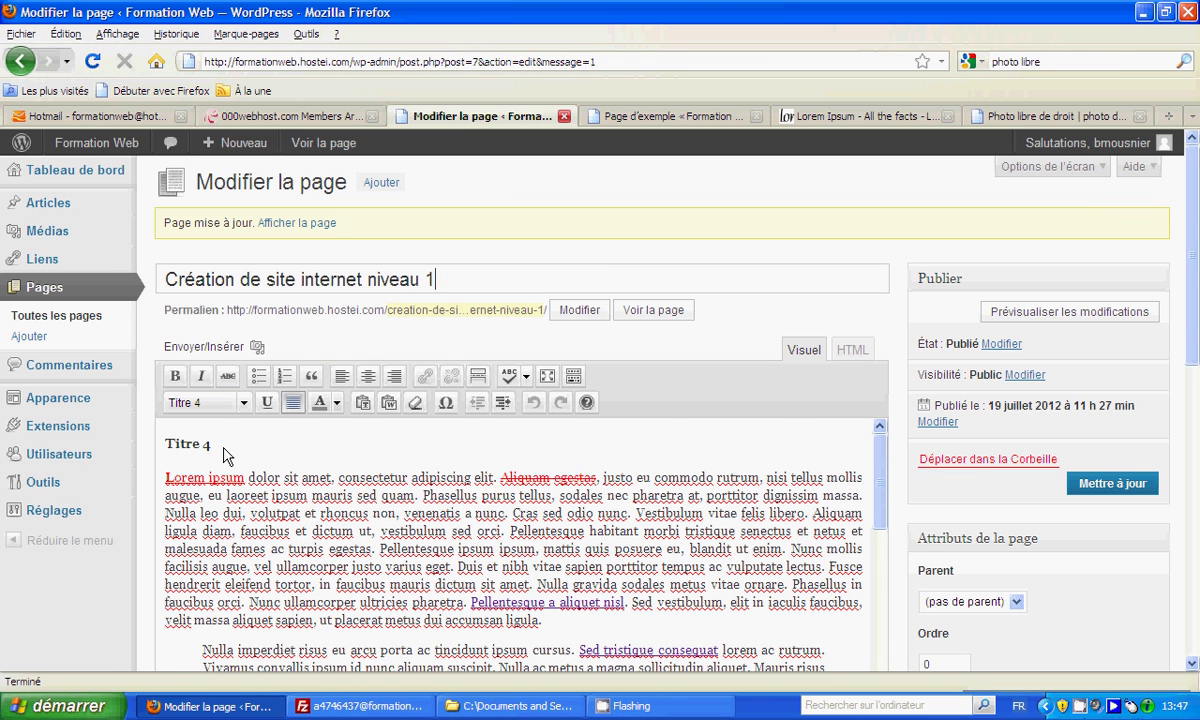
pyautogui.scroll(-3, 183, 447)
pyautogui.scroll(-3, 183, 450)
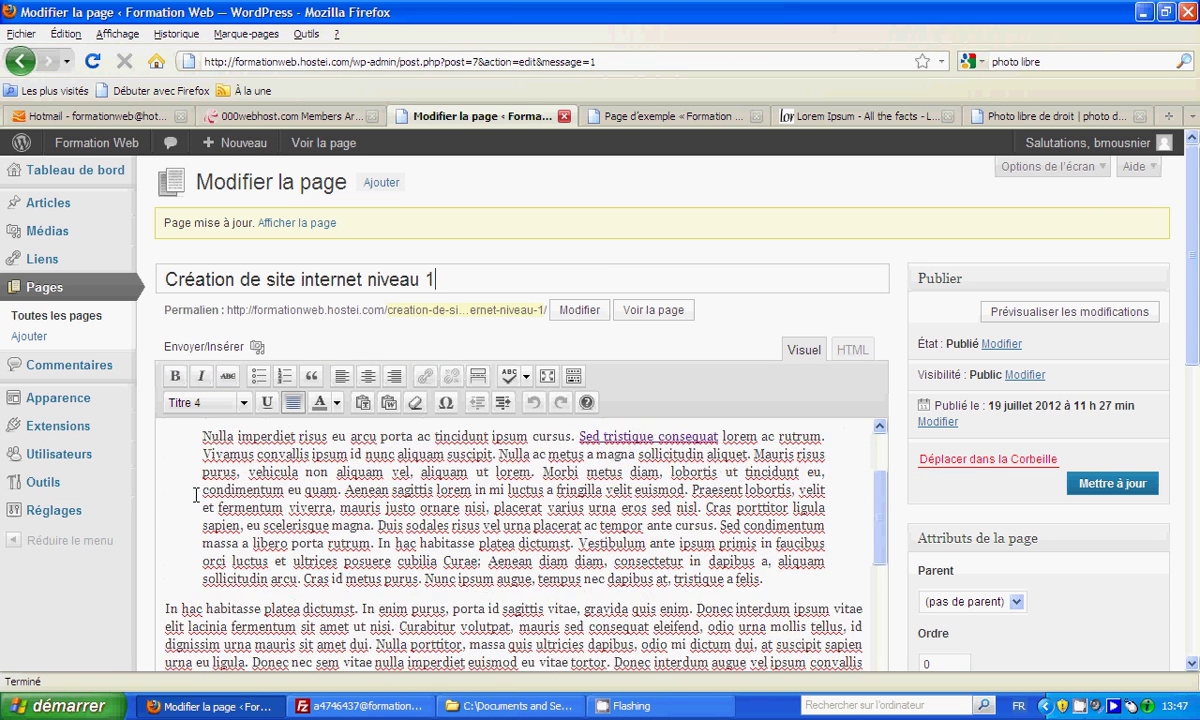
pyautogui.scroll(6, 183, 460)
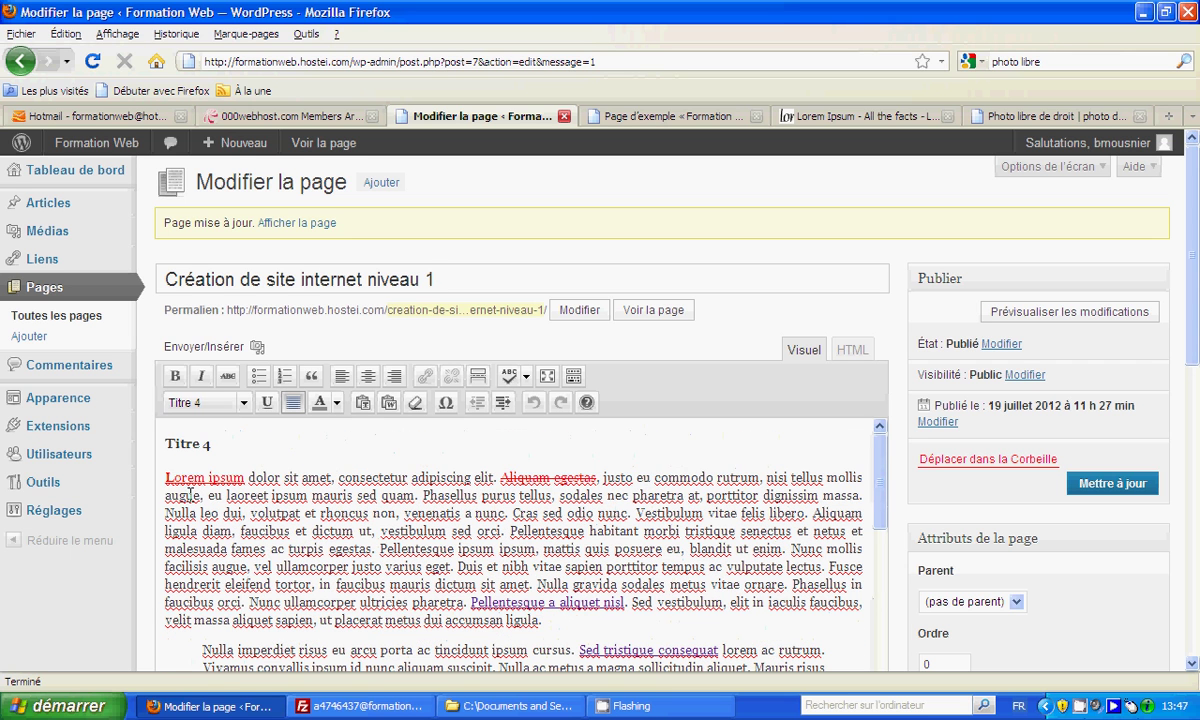
pyautogui.click(166, 478)
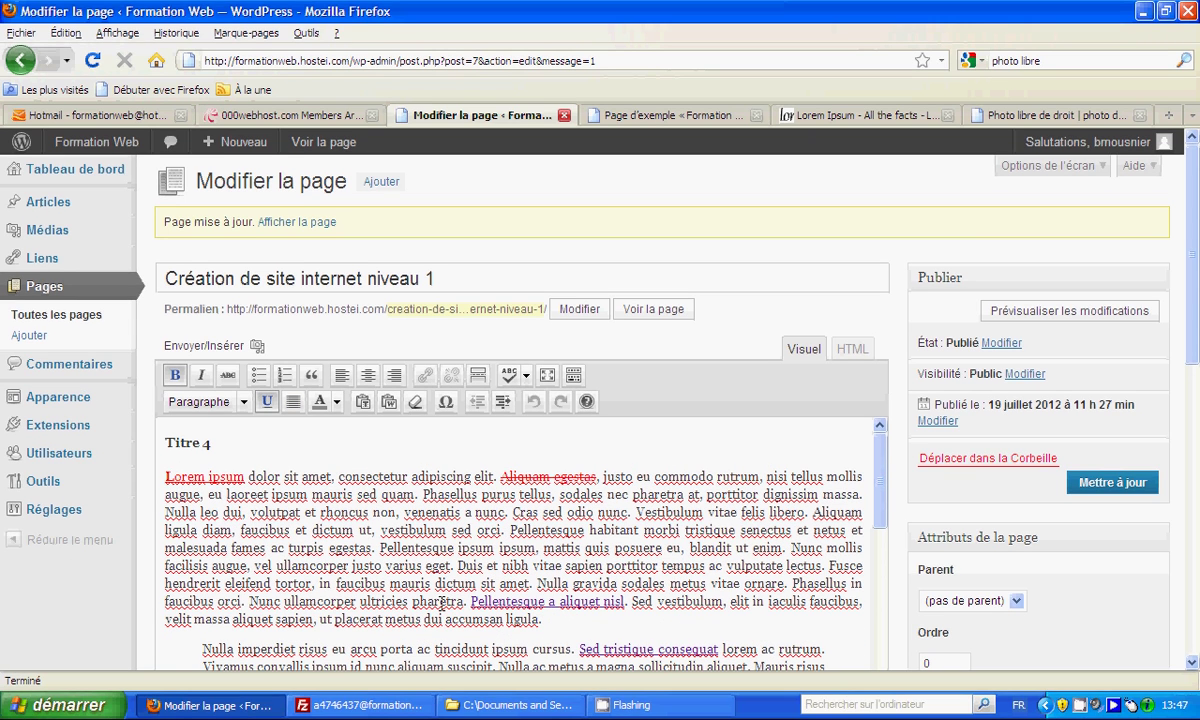
# Upload enfant.jpg from Mes images as a new media file for the page
pyautogui.click(257, 347)
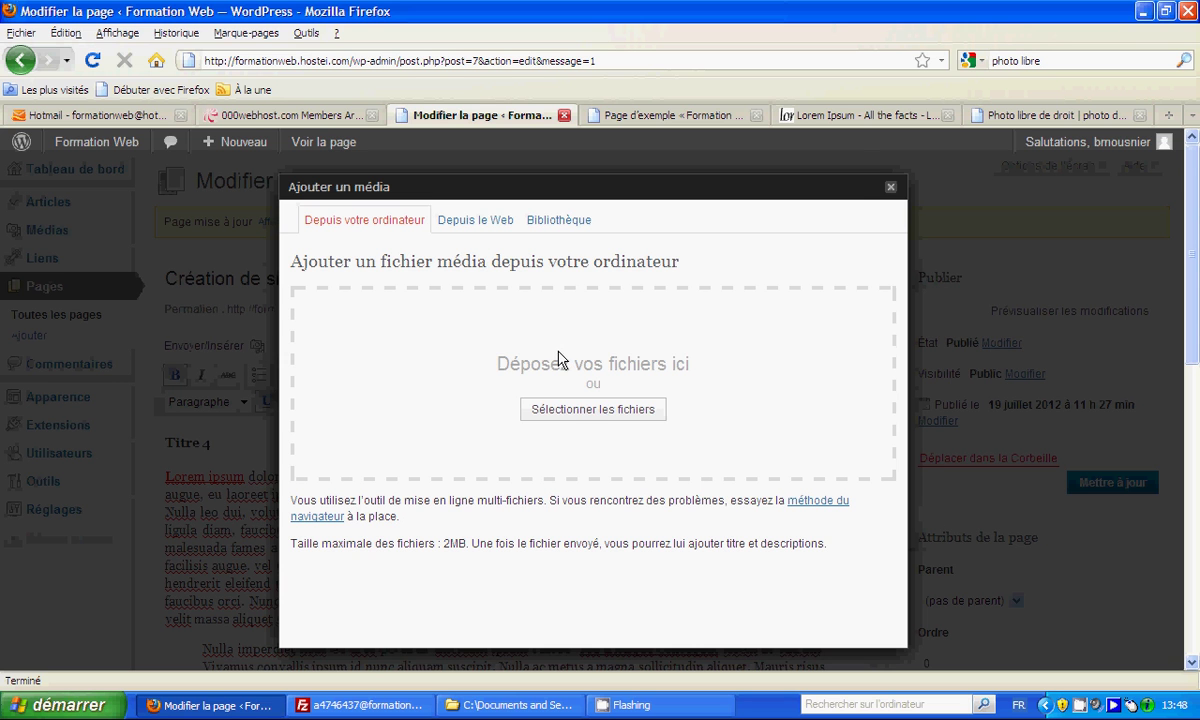
pyautogui.click(579, 411)
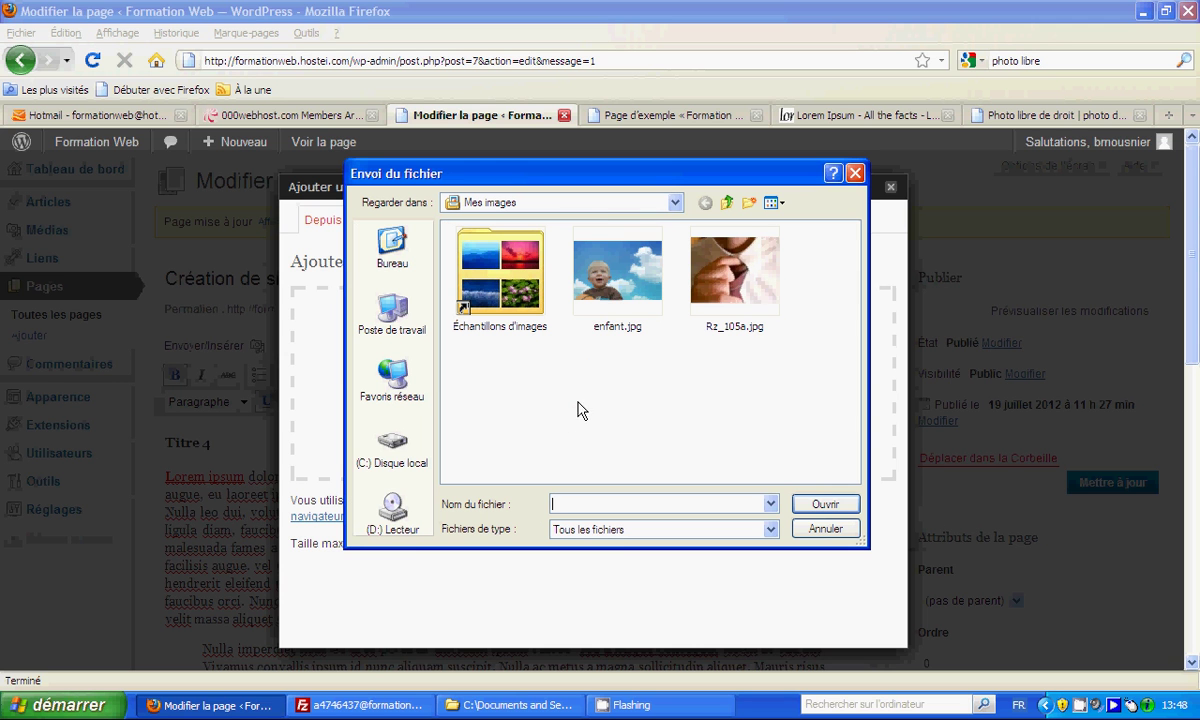
pyautogui.click(640, 290)
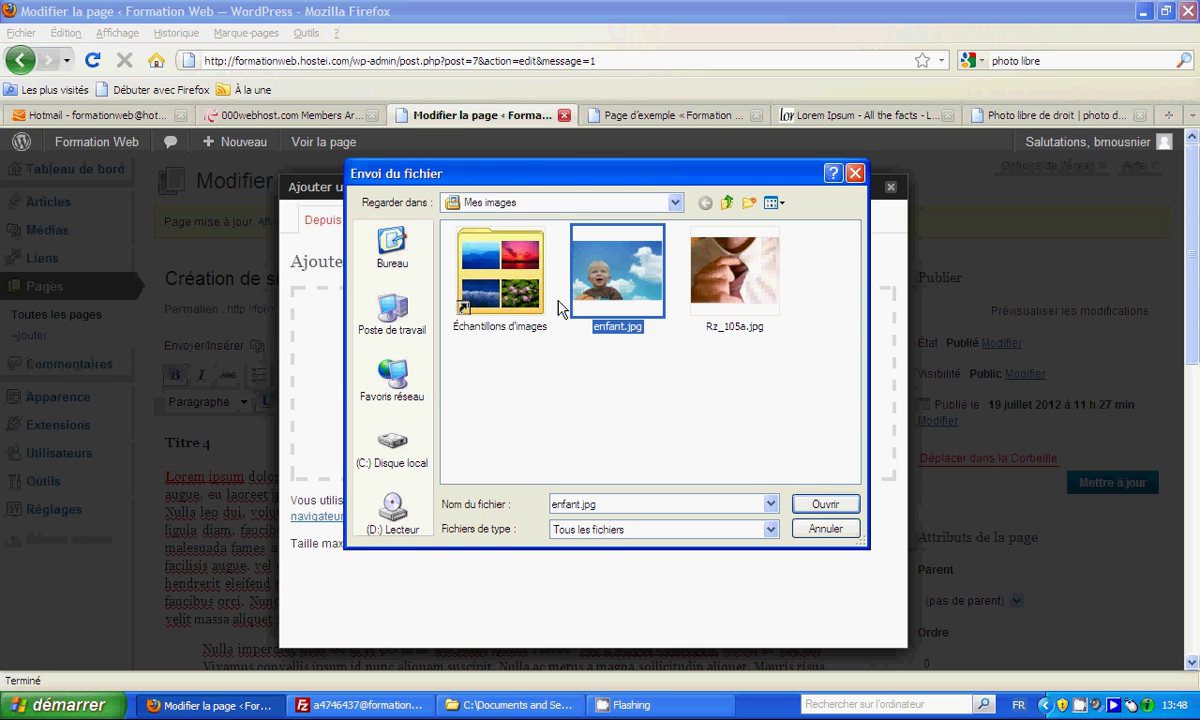
pyautogui.doubleClick(615, 278)
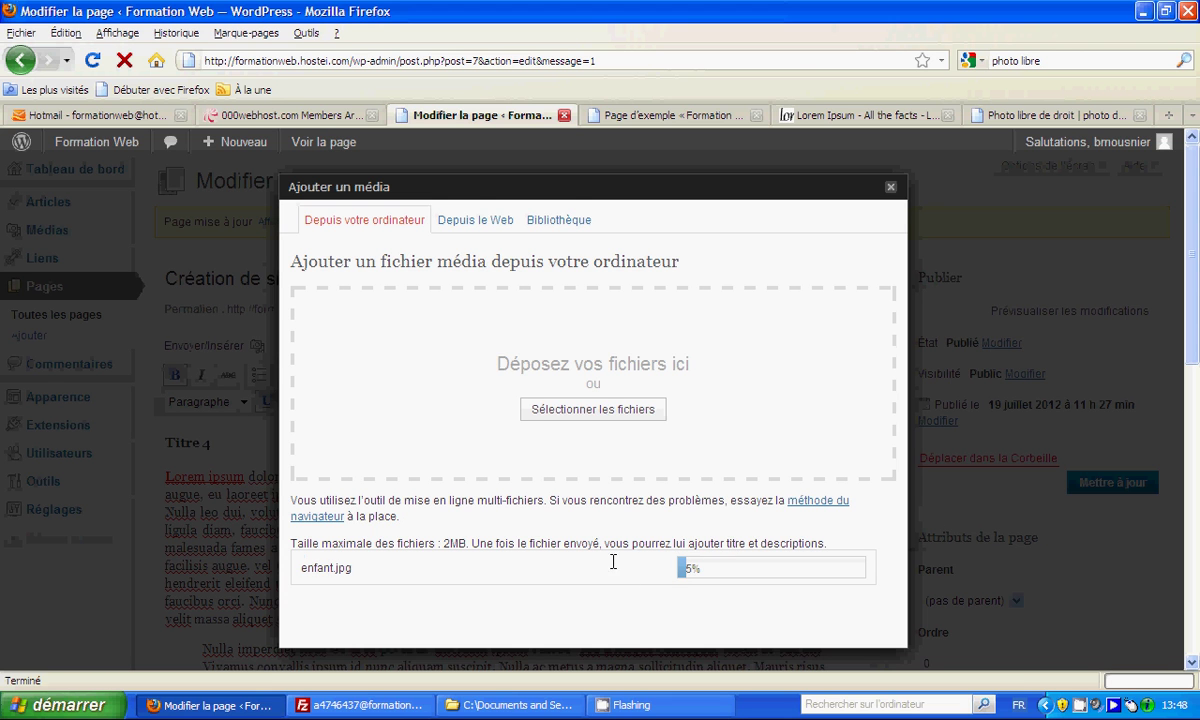
pyautogui.scroll(-1, 560, 492)
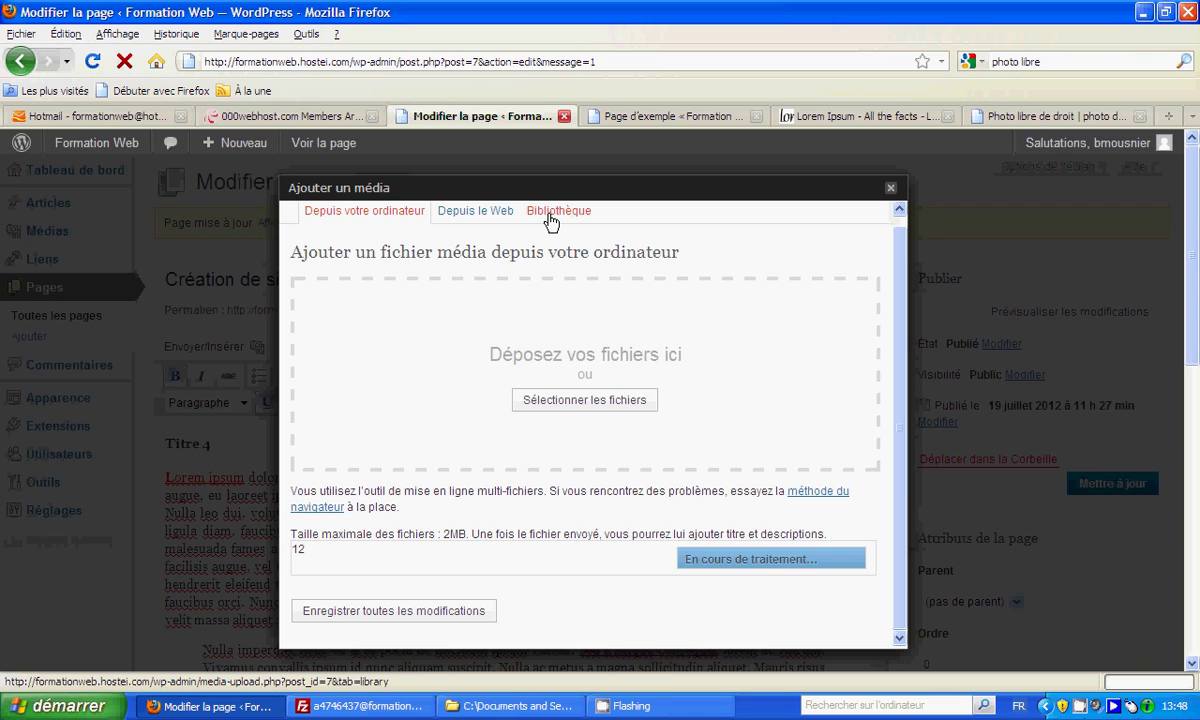
# Open the details of the uploaded enfant image in the page's media gallery
pyautogui.click(550, 218)
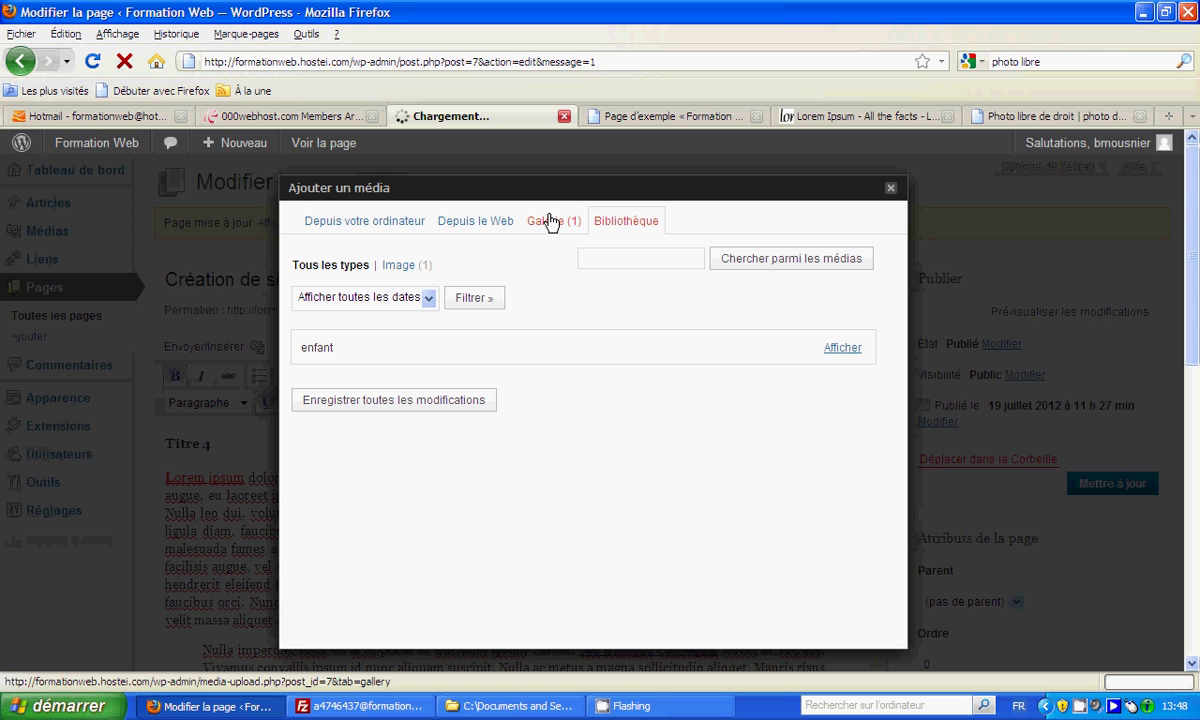
pyautogui.click(550, 220)
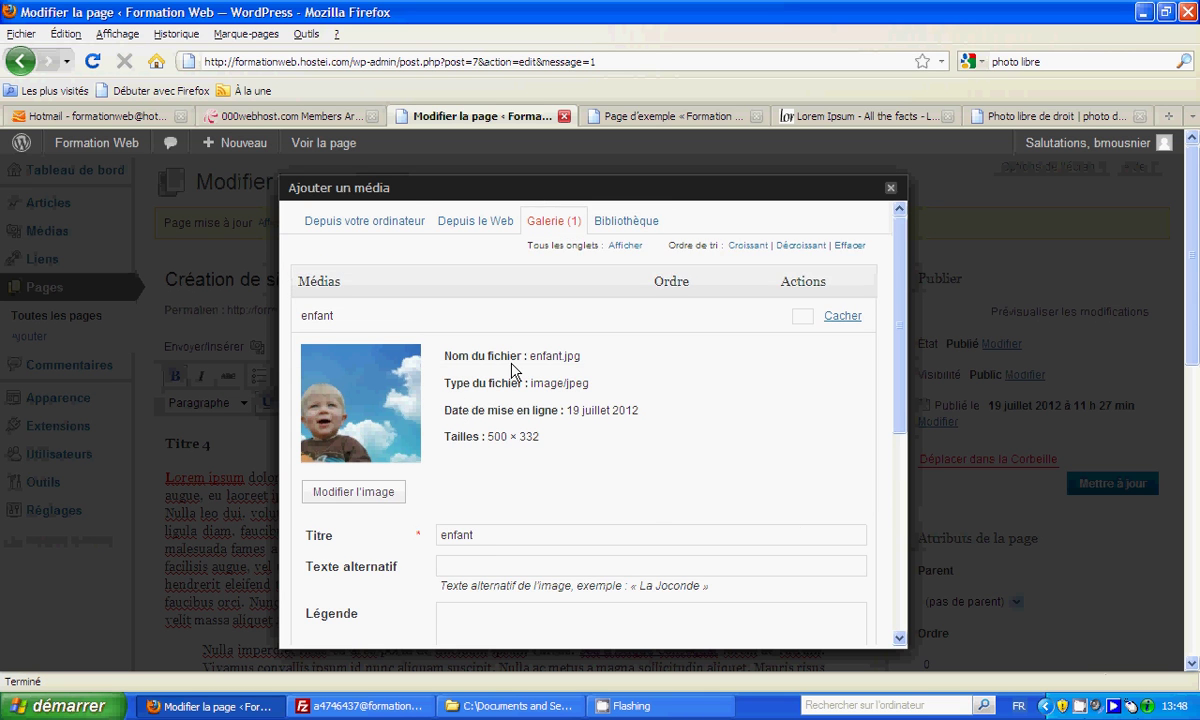
pyautogui.scroll(-4, 480, 365)
pyautogui.scroll(4, 515, 360)
pyautogui.scroll(-2, 500, 420)
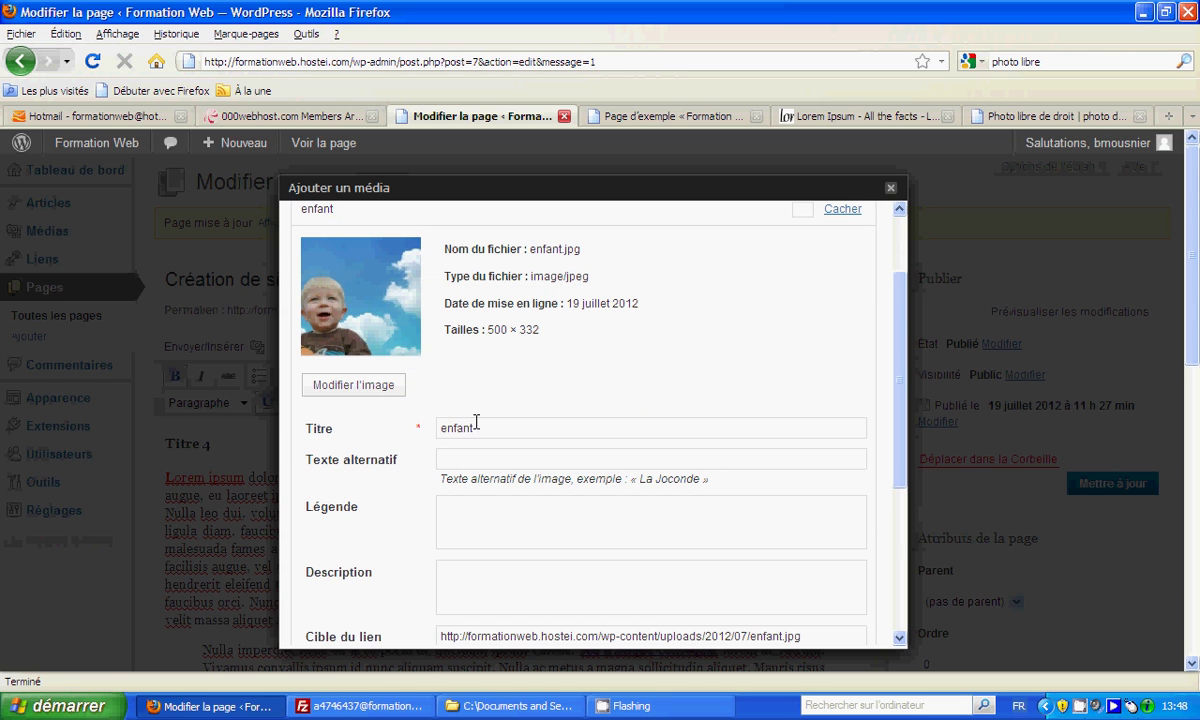
# Set the image's title to "Enfant blond"
pyautogui.moveTo(480, 428); pyautogui.dragTo(443, 428)
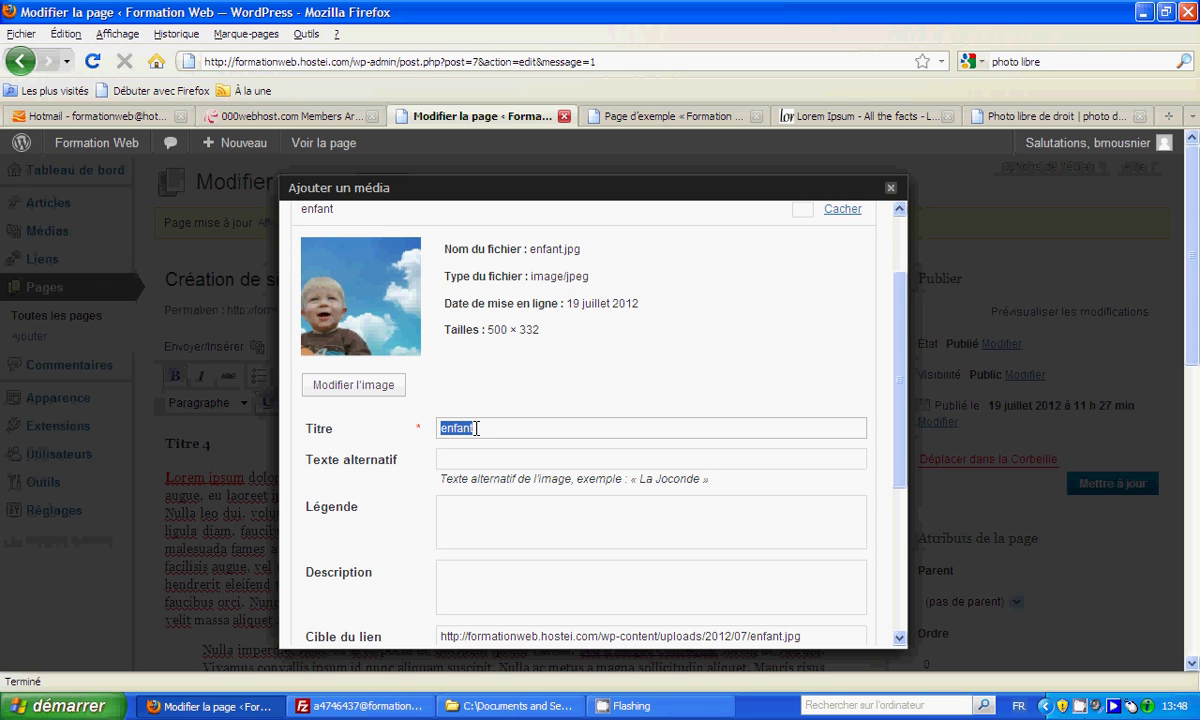
pyautogui.write('Enfant')
pyautogui.write('ec bal')
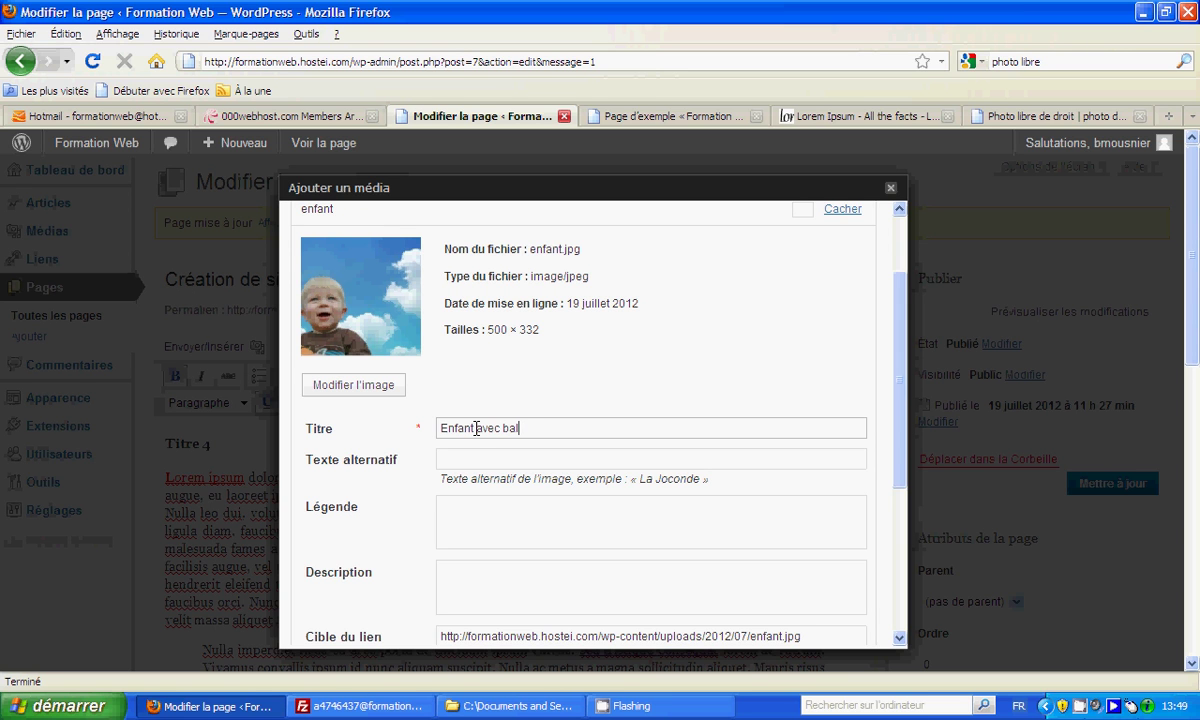
pyautogui.press('BackSpace')
pyautogui.press('BackSpace')
pyautogui.press('BackSpace')
pyautogui.press('BackSpace')
pyautogui.press('BackSpace')
pyautogui.click(456, 457)
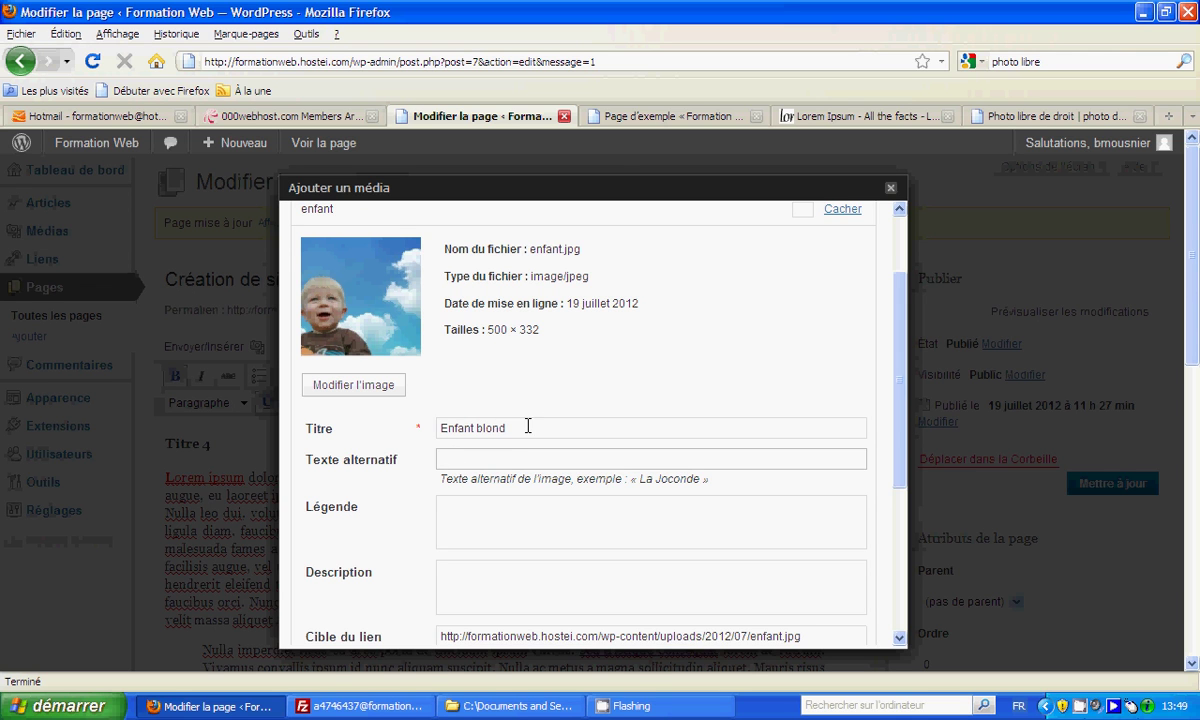
# Copy the image's title "Enfant blond" into its alternative text
pyautogui.moveTo(528, 423); pyautogui.dragTo(423, 423)
pyautogui.click(478, 455)
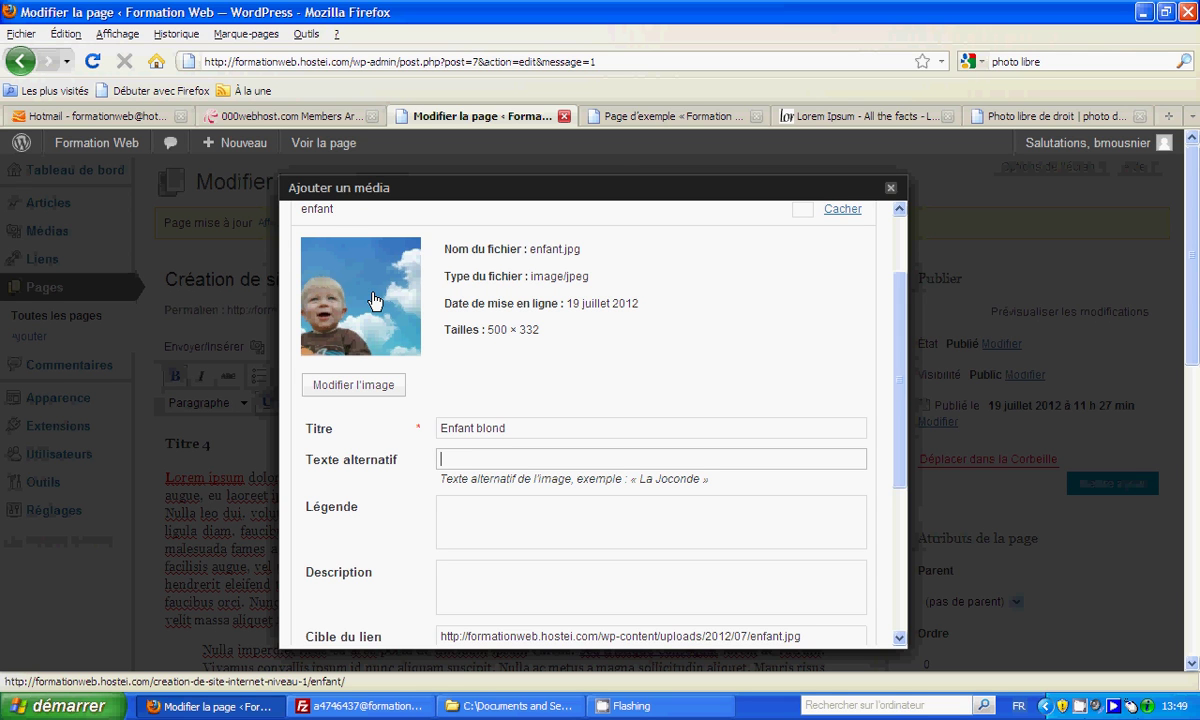
pyautogui.moveTo(509, 423); pyautogui.dragTo(397, 415)
pyautogui.hotkey('ctrl', 'c')
pyautogui.click(471, 458)
pyautogui.hotkey('ctrl', 'v')
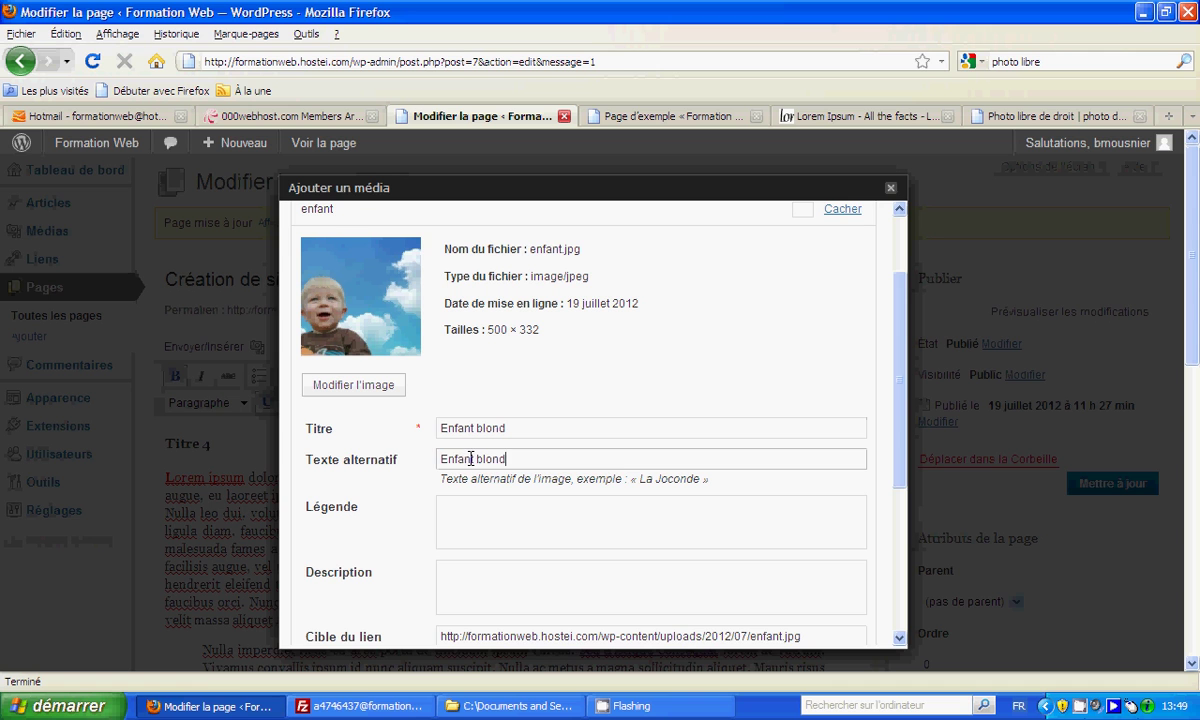
# Examine the image's caption, description, link target, alignment and size options
pyautogui.click(460, 521)
pyautogui.scroll(-2, 460, 521)
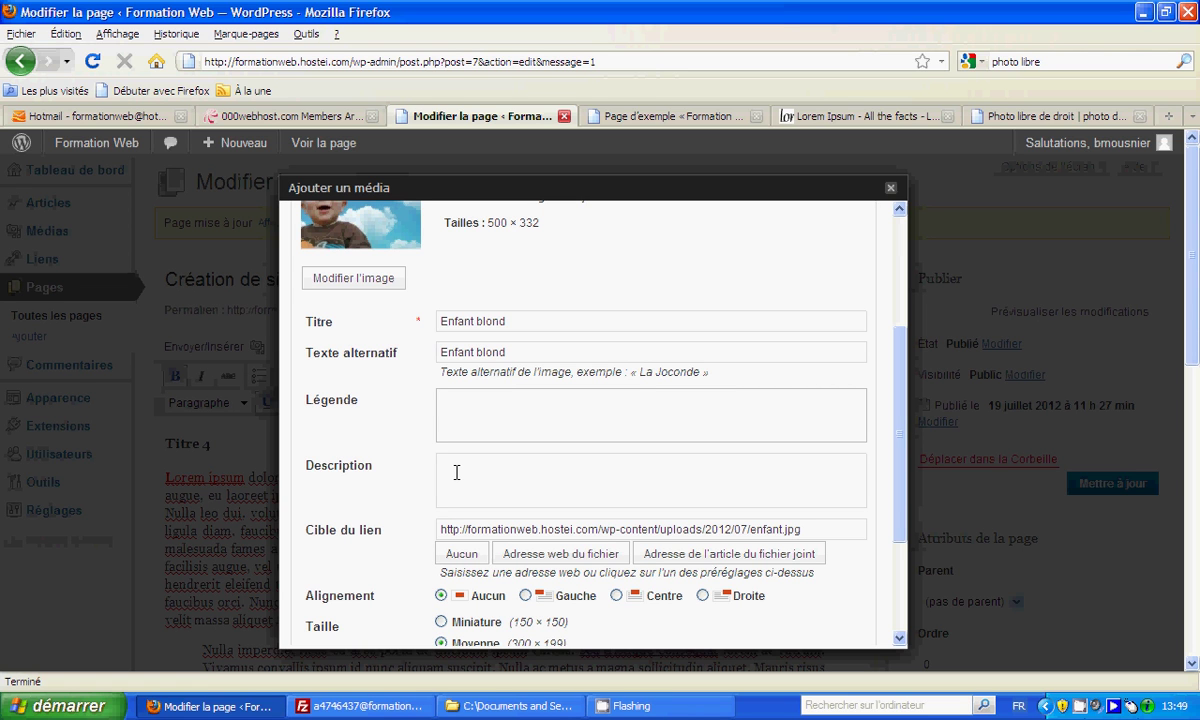
pyautogui.click(456, 472)
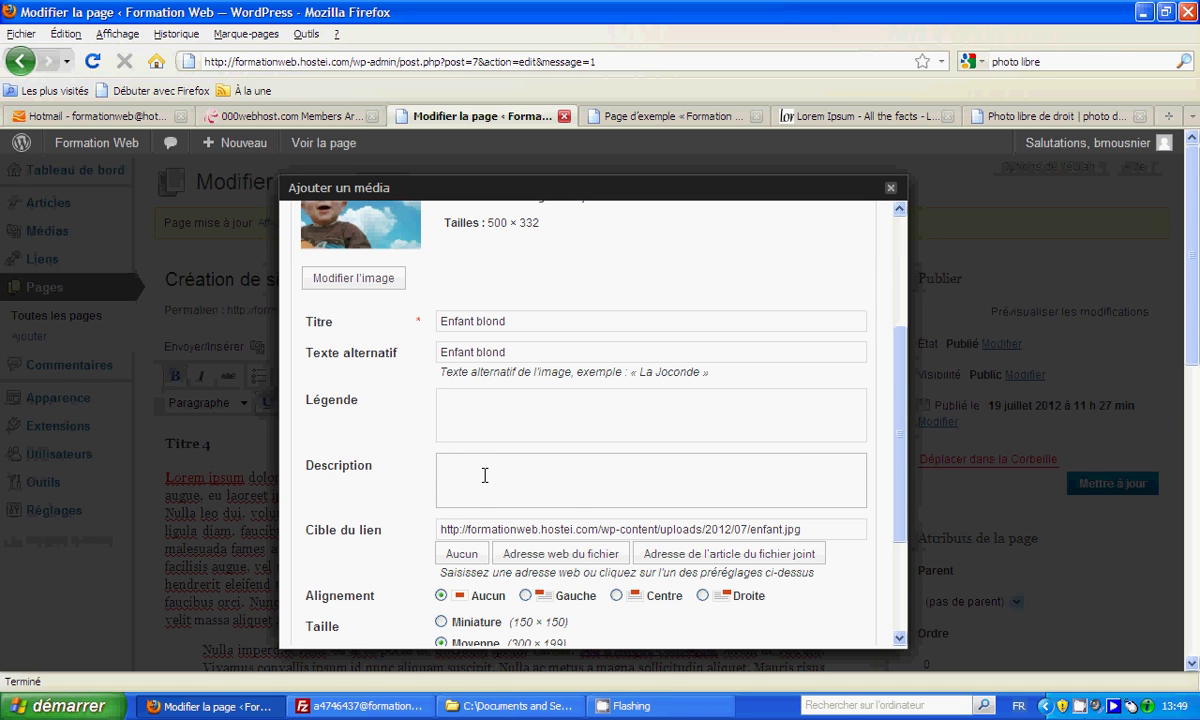
pyautogui.scroll(-2, 482, 471)
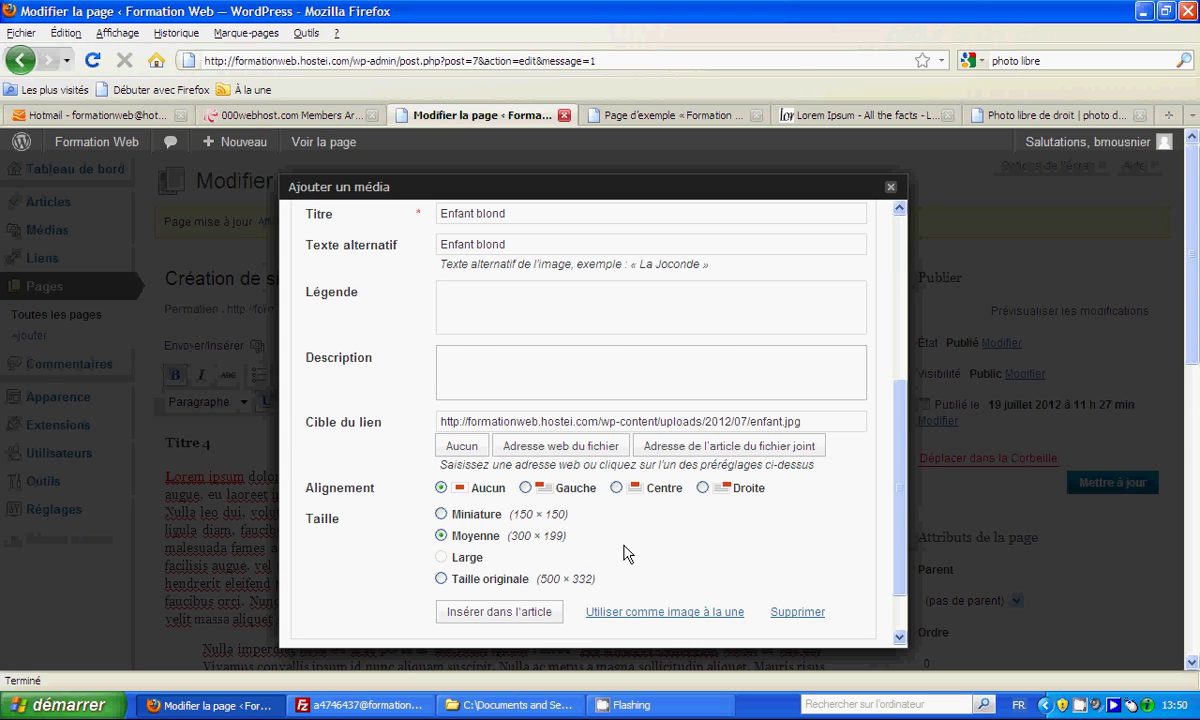
# Try the Centre and Droite alignments for the child image and settle on Gauche
pyautogui.click(525, 488)
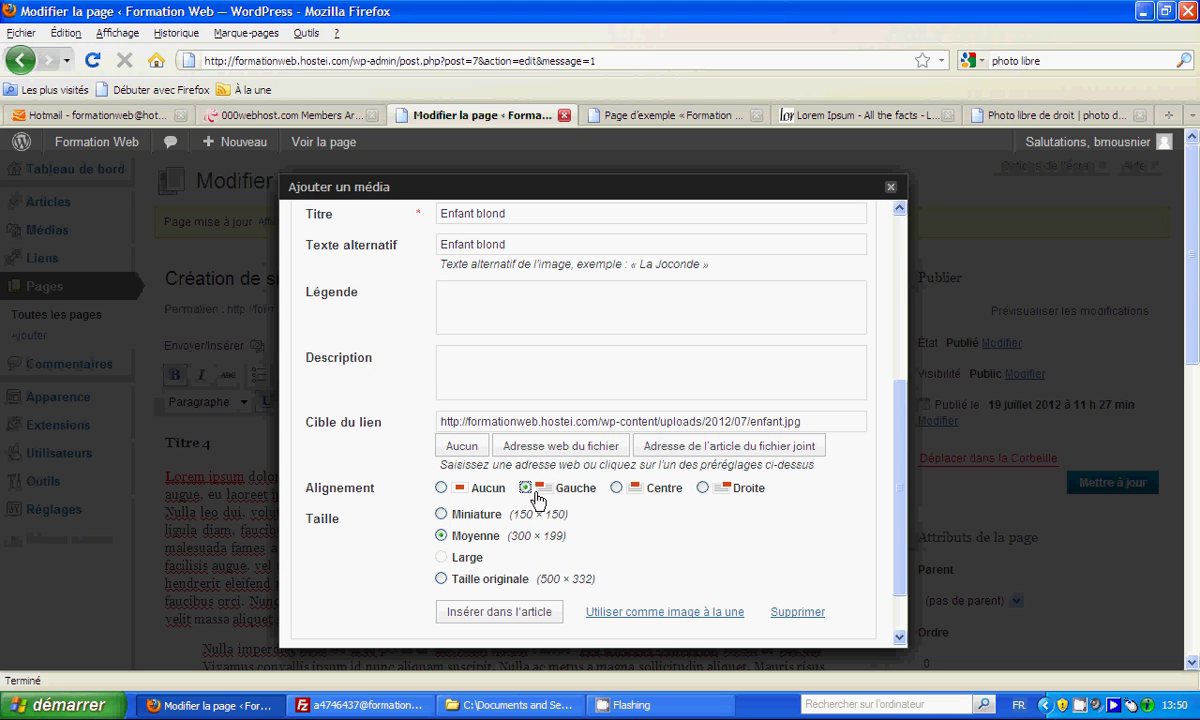
pyautogui.click(617, 489)
pyautogui.click(703, 488)
pyautogui.click(524, 488)
# Try the Miniature and Taille originale sizes for the image and return to Moyenne (300 × 199)
pyautogui.scroll(5, 420, 340)
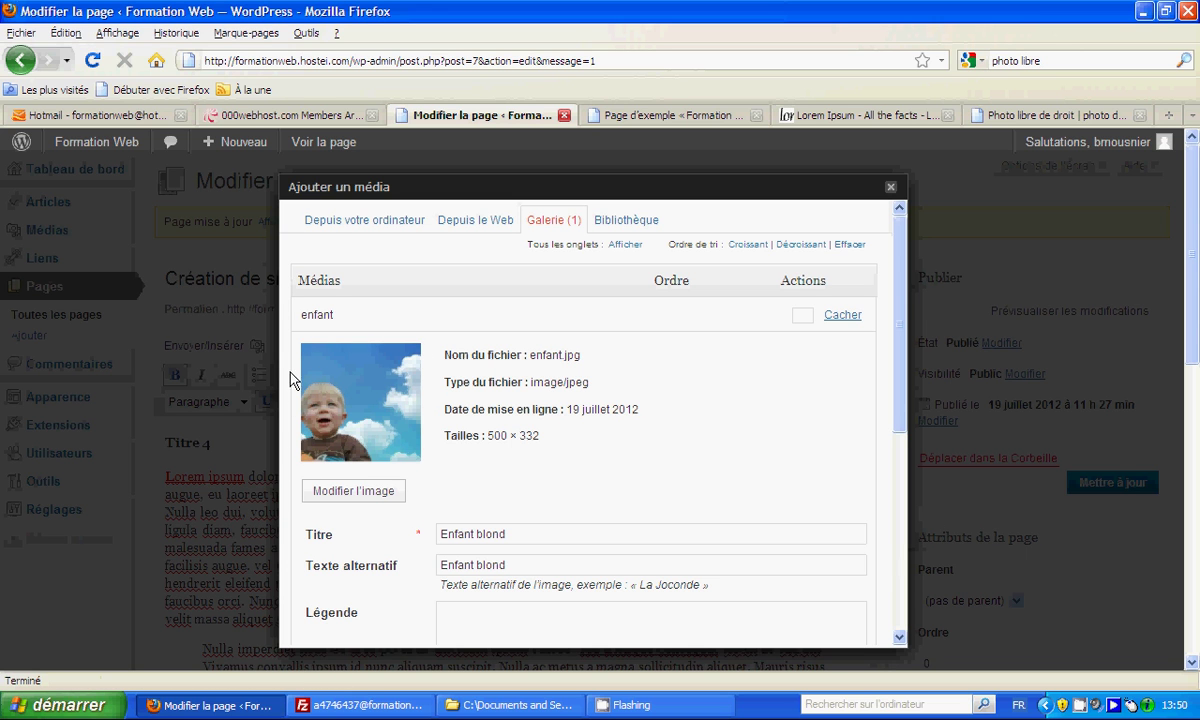
pyautogui.scroll(-4, 420, 360)
pyautogui.scroll(-3, 420, 360)
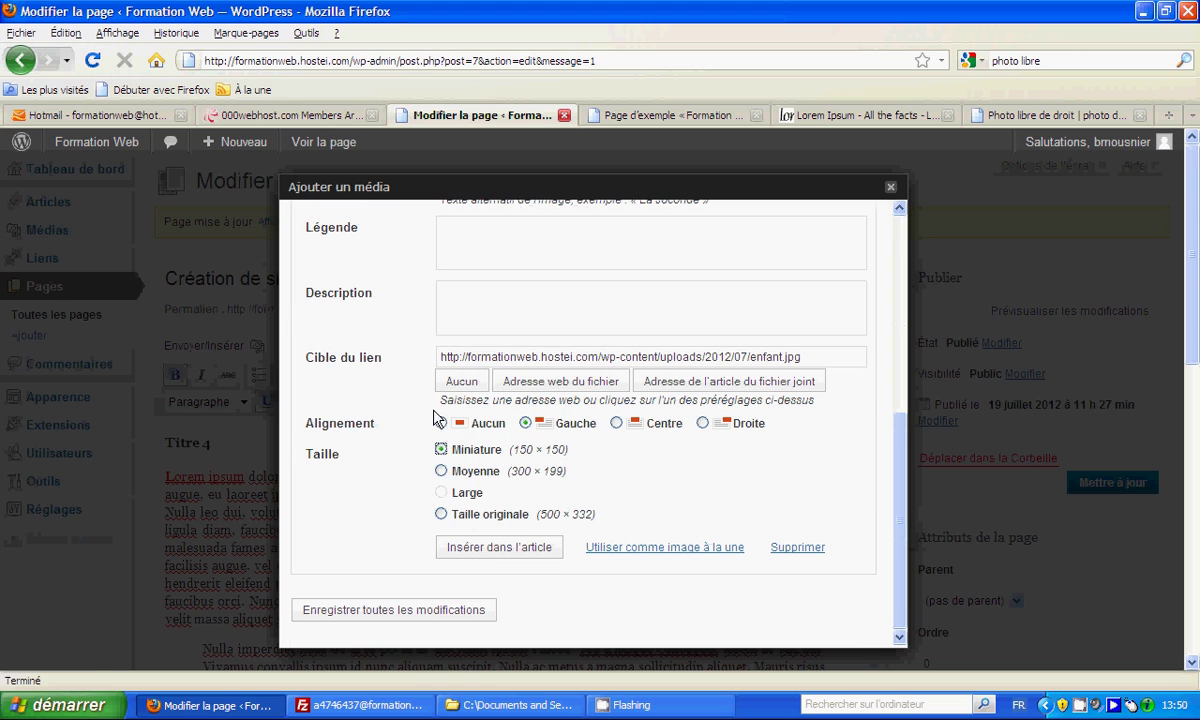
pyautogui.click(441, 471)
pyautogui.click(678, 116)
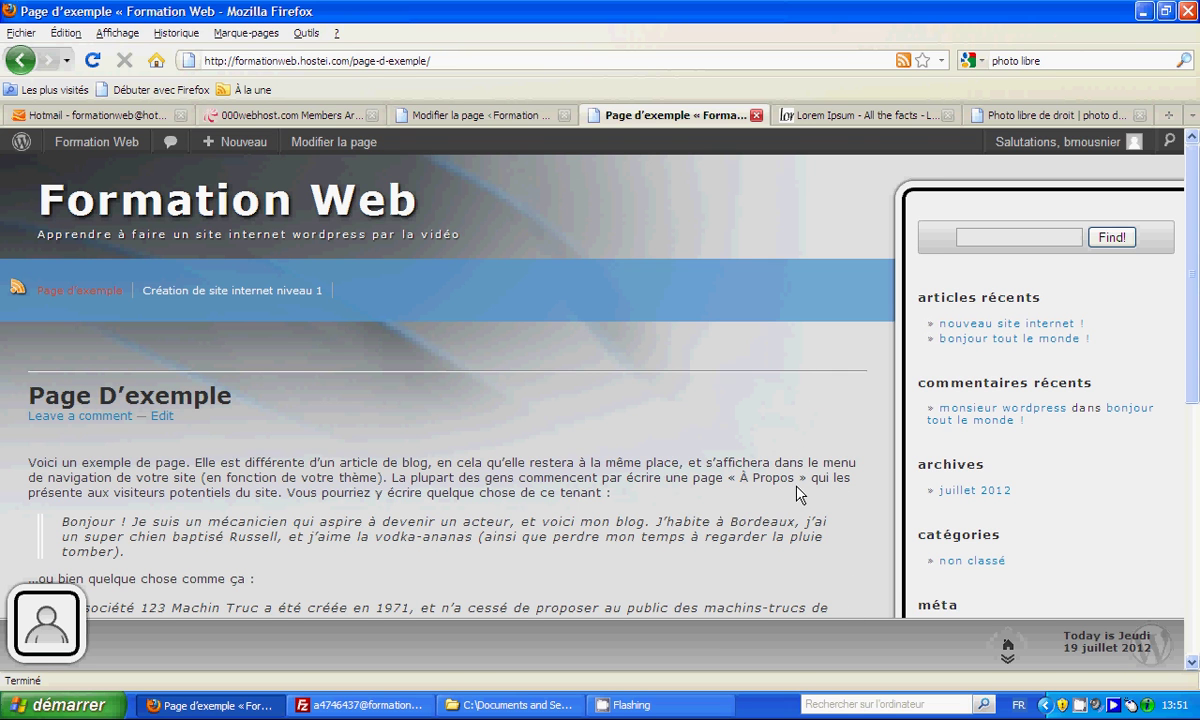
pyautogui.click(500, 117)
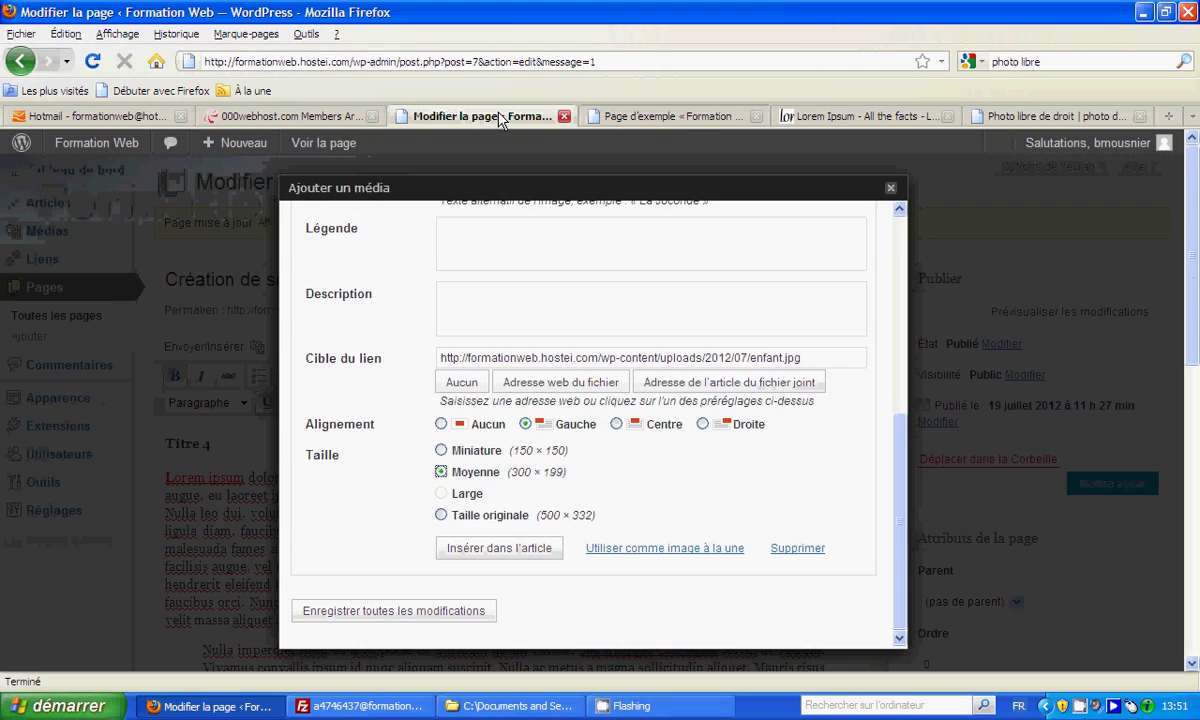
pyautogui.click(441, 516)
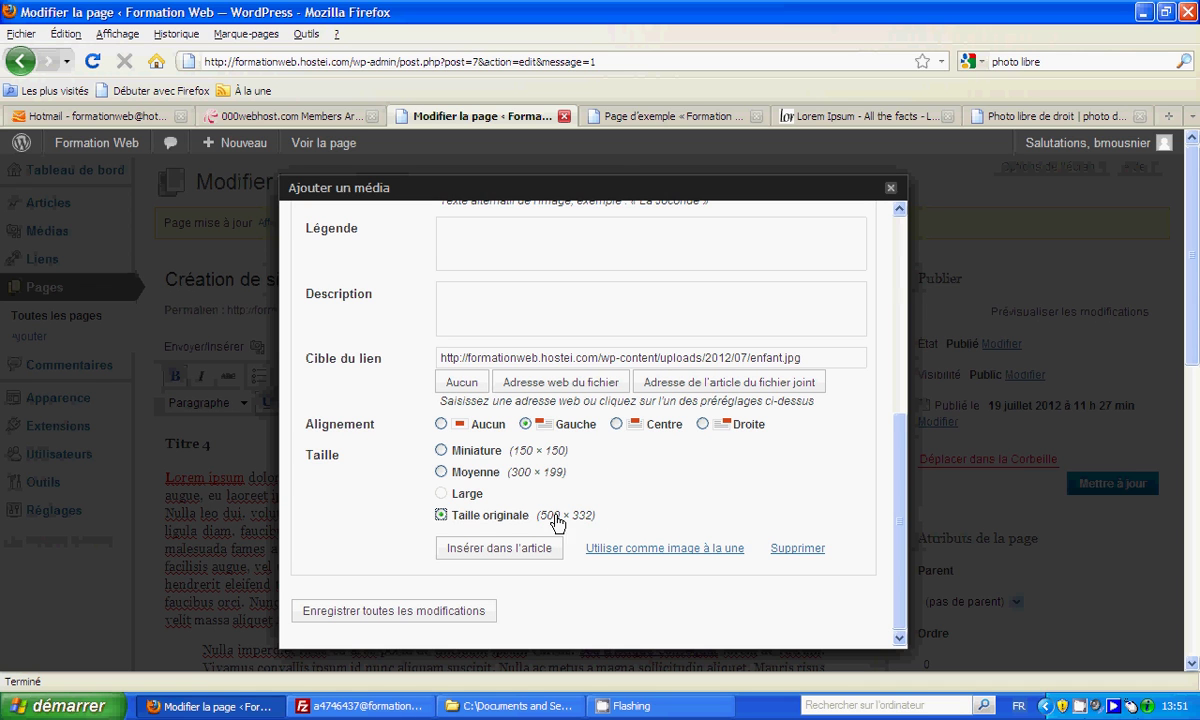
pyautogui.click(441, 472)
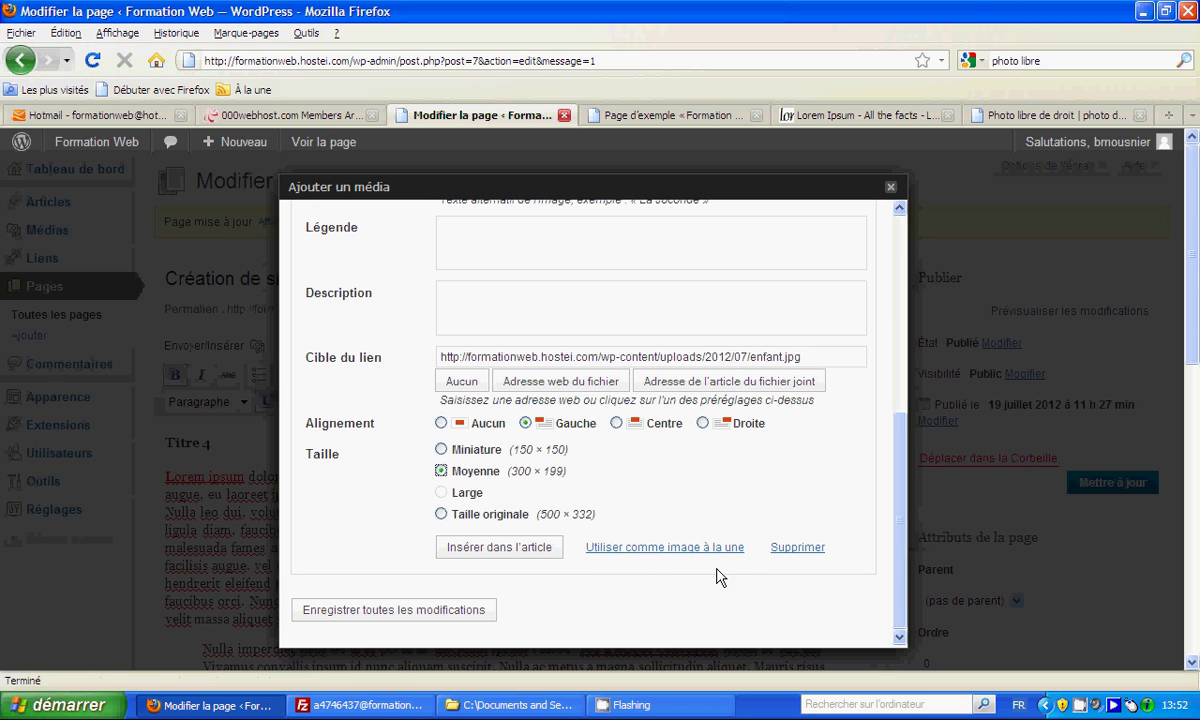
# Insert the child image into the article and check how the paragraph under "Titre 4" wraps around it
pyautogui.click(494, 550)
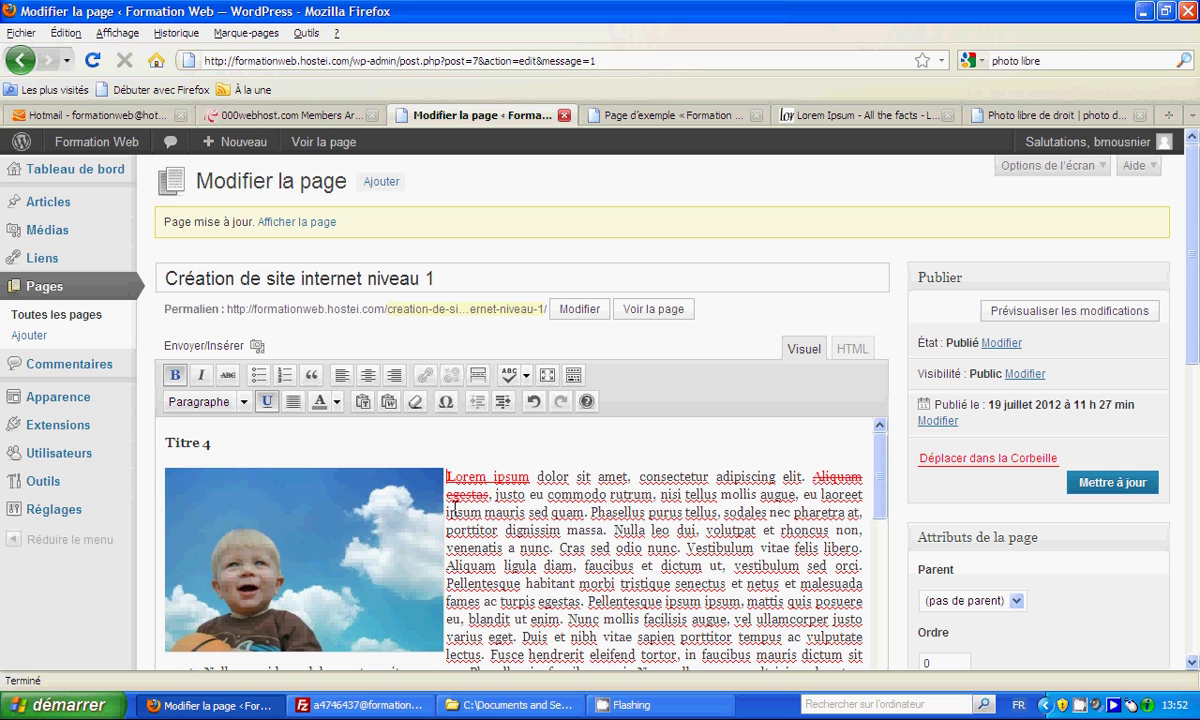
pyautogui.scroll(-2, 357, 469)
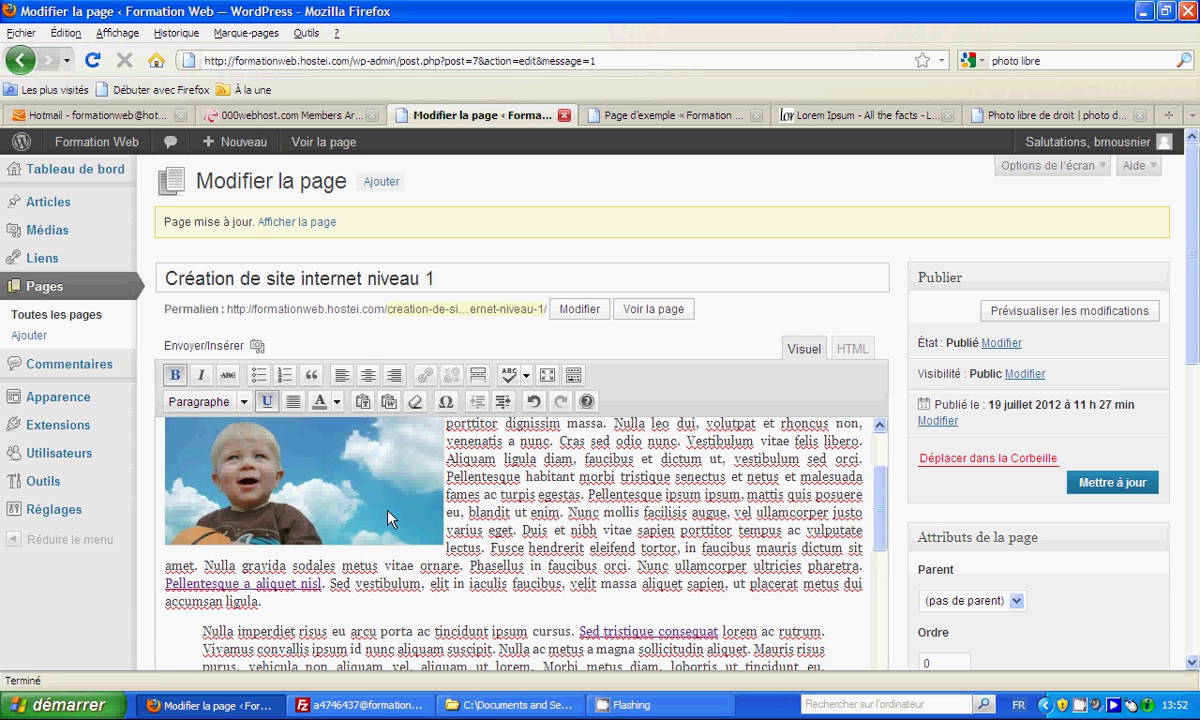
pyautogui.scroll(2, 363, 477)
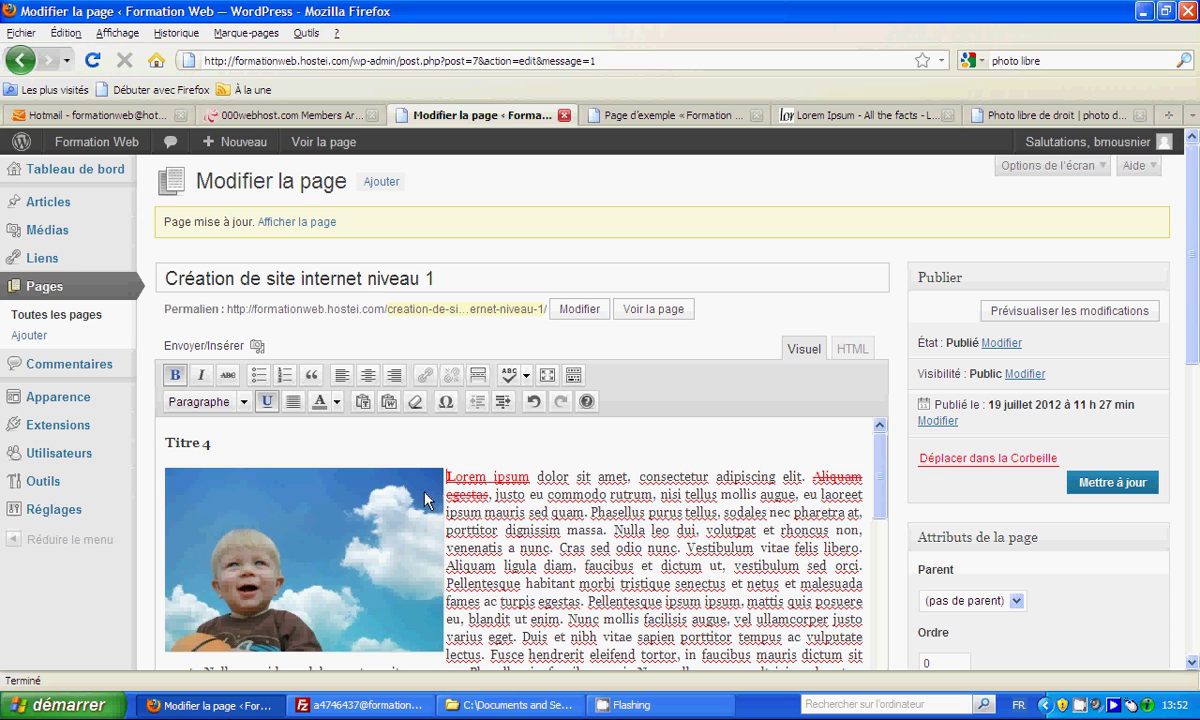
pyautogui.scroll(-2, 541, 525)
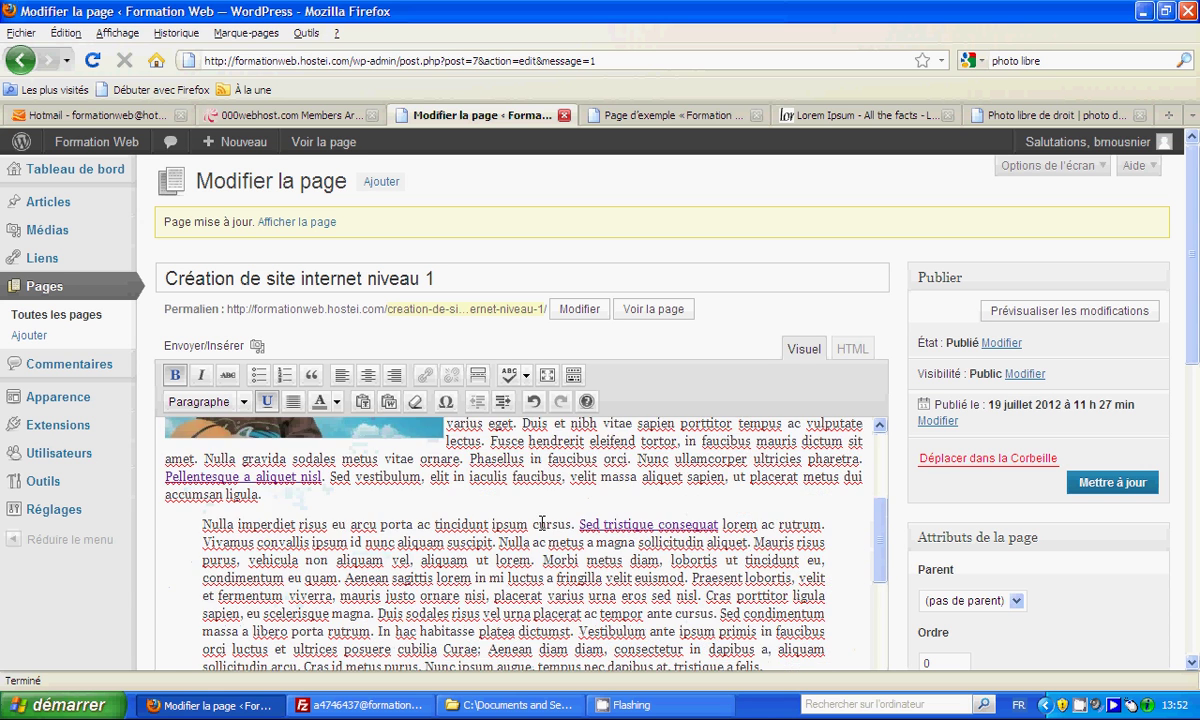
pyautogui.scroll(2, 541, 525)
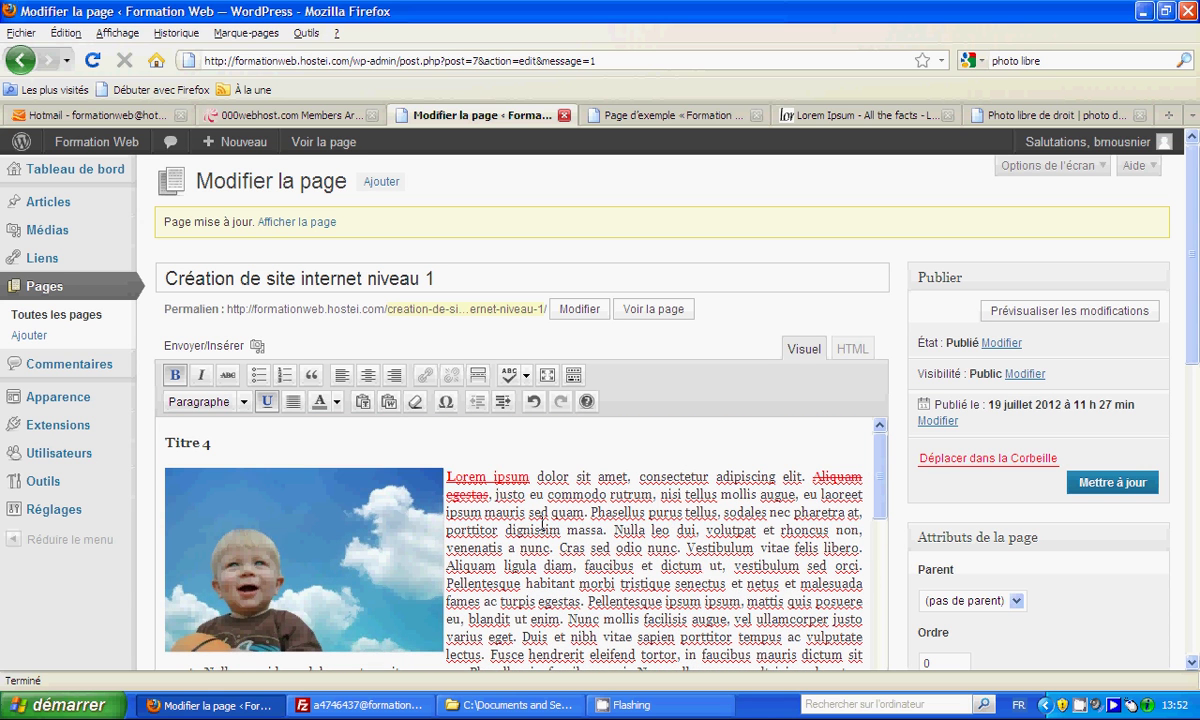
pyautogui.click(300, 520)
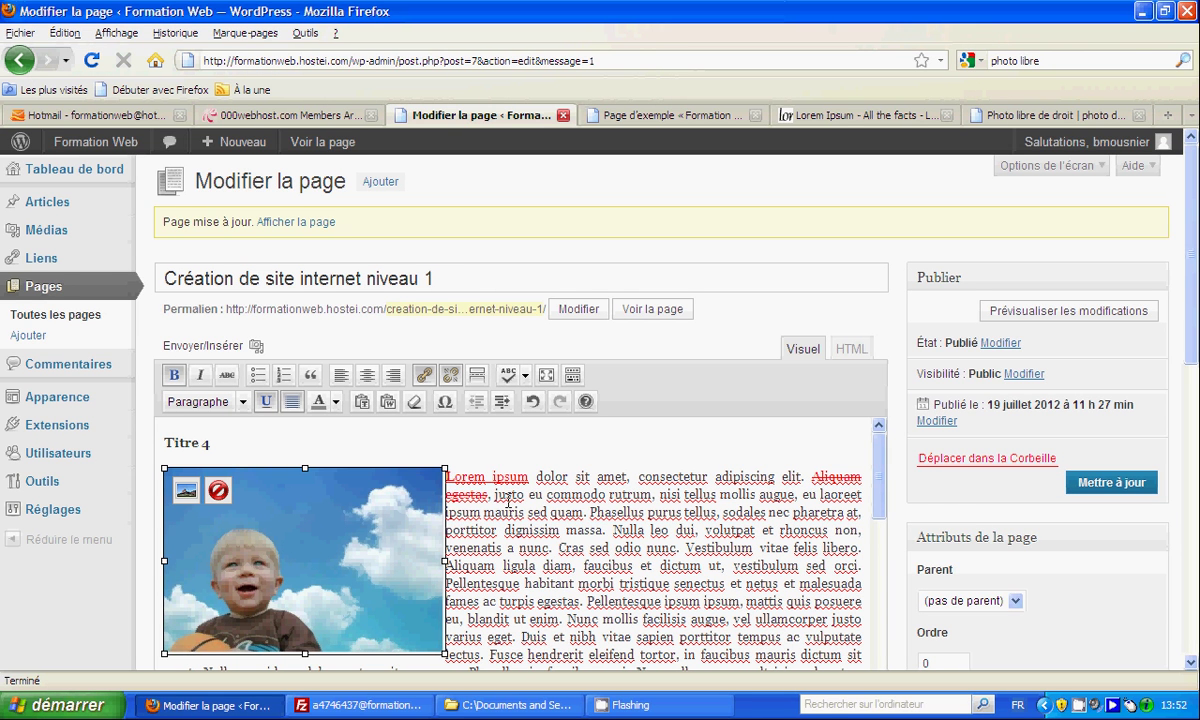
pyautogui.click(544, 513)
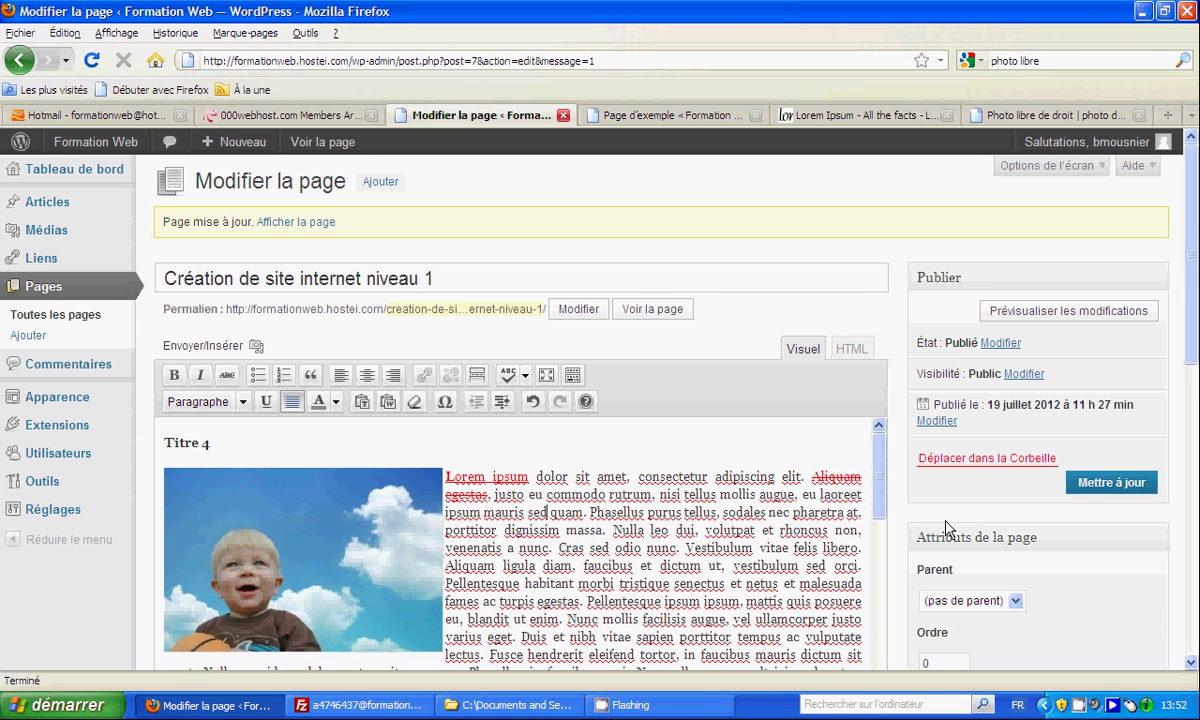
# Update the page and check the inserted image on the published "Création de site internet niveau 1" page, including its enlarged view
pyautogui.click(1080, 484)
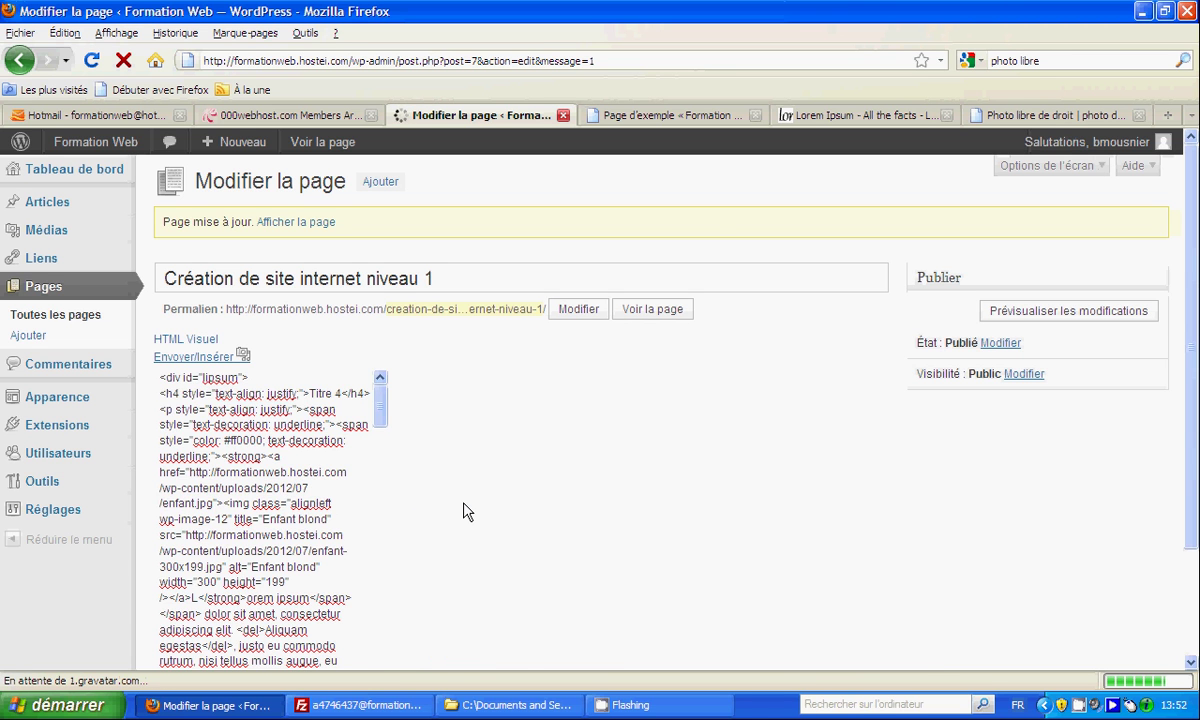
pyautogui.click(630, 114)
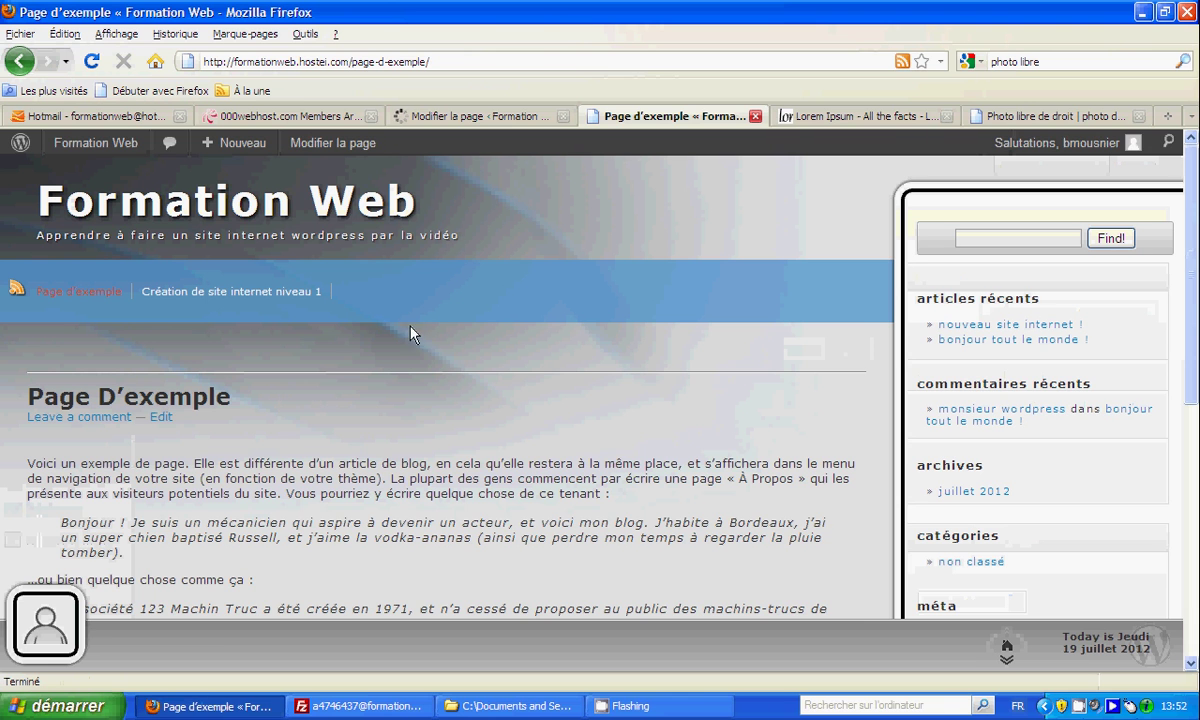
pyautogui.click(204, 296)
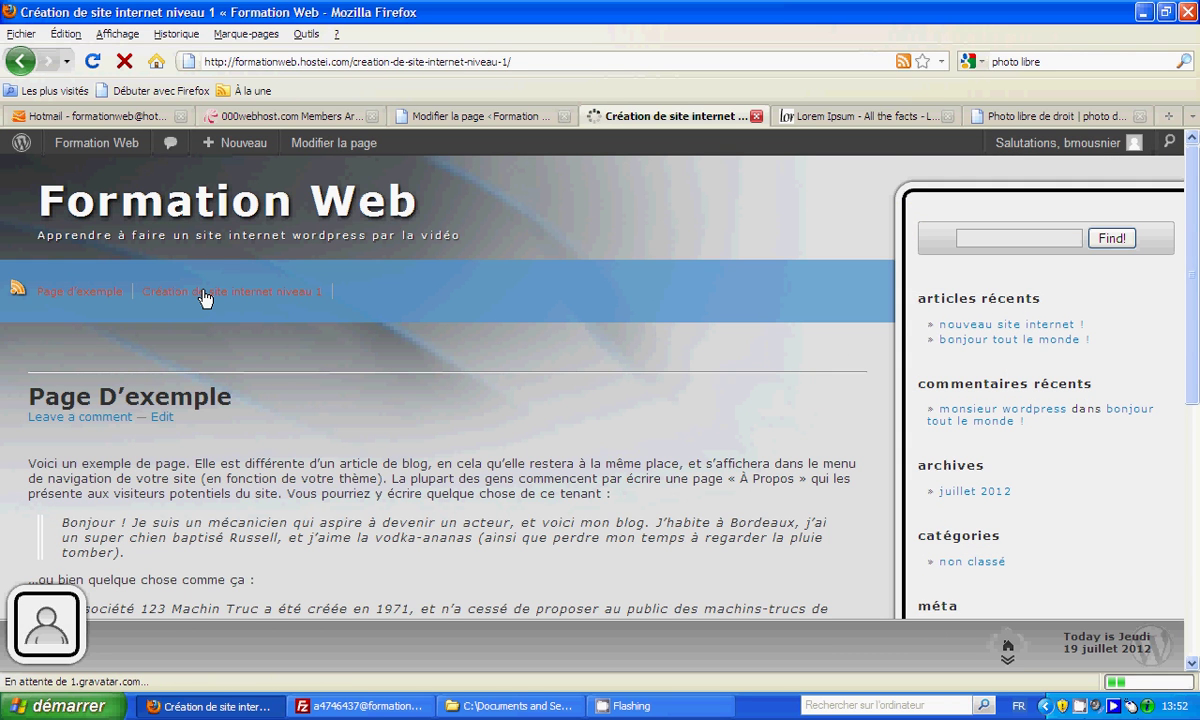
pyautogui.scroll(-4, 290, 400)
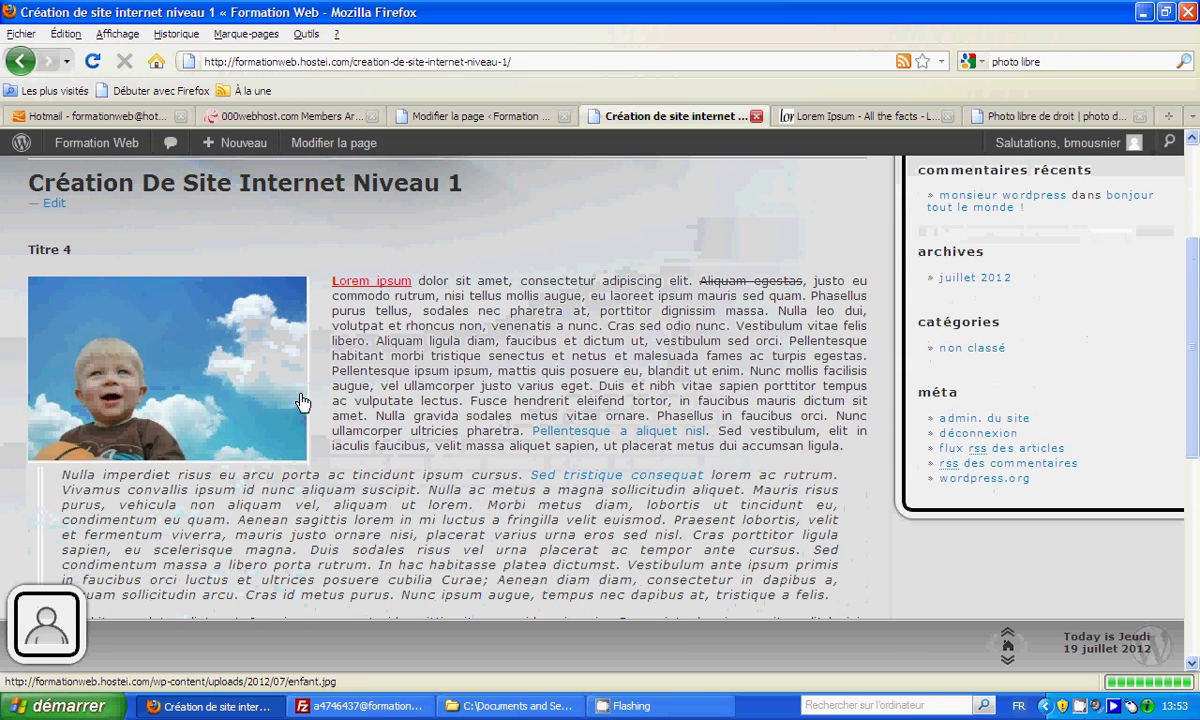
pyautogui.click(208, 386)
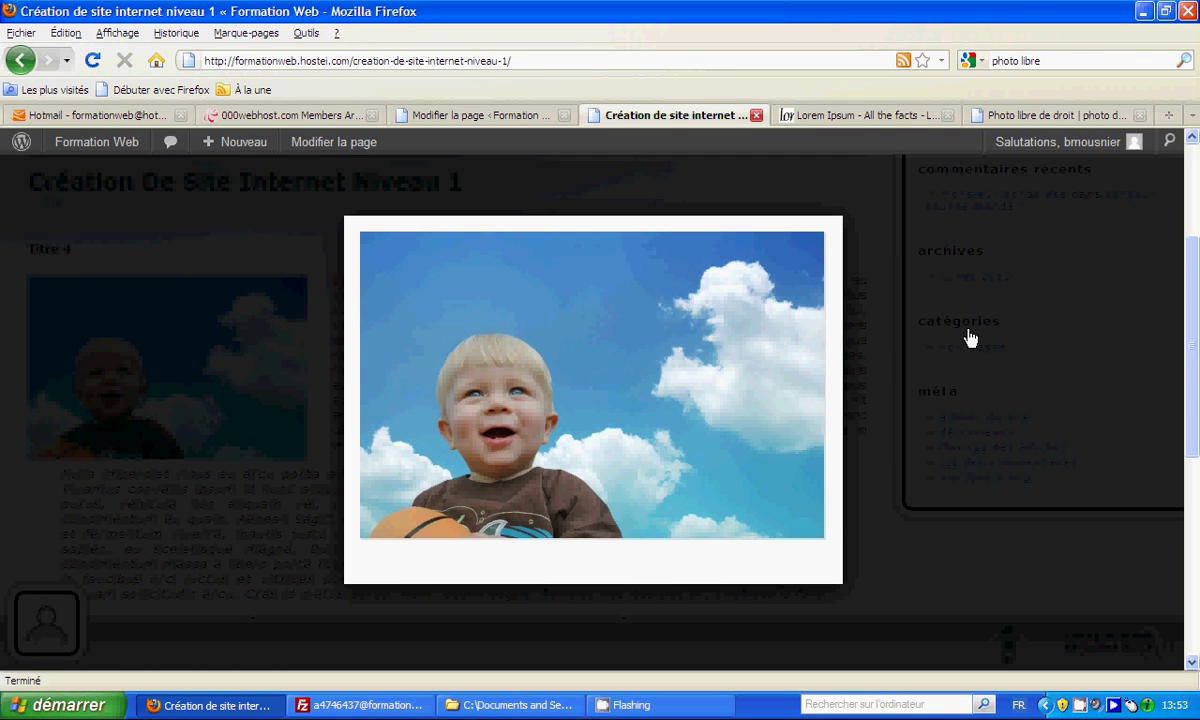
pyautogui.click(966, 344)
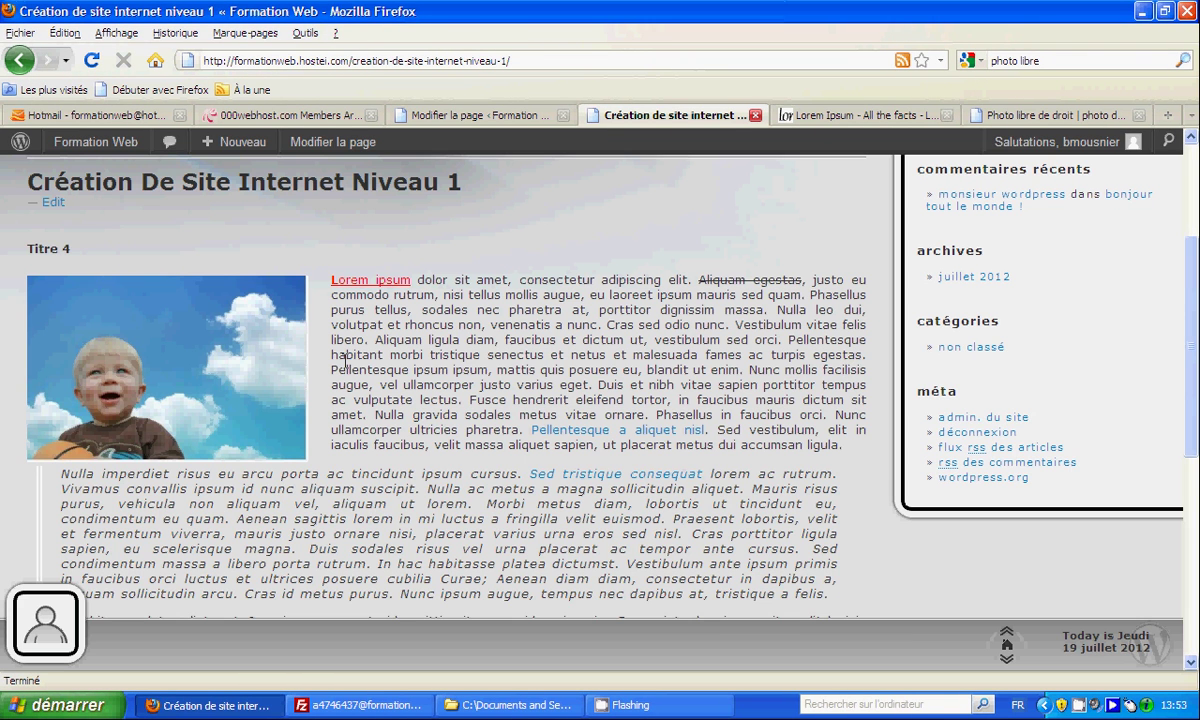
# Return to editing the page and open the edit settings of the inserted child image
pyautogui.click(474, 112)
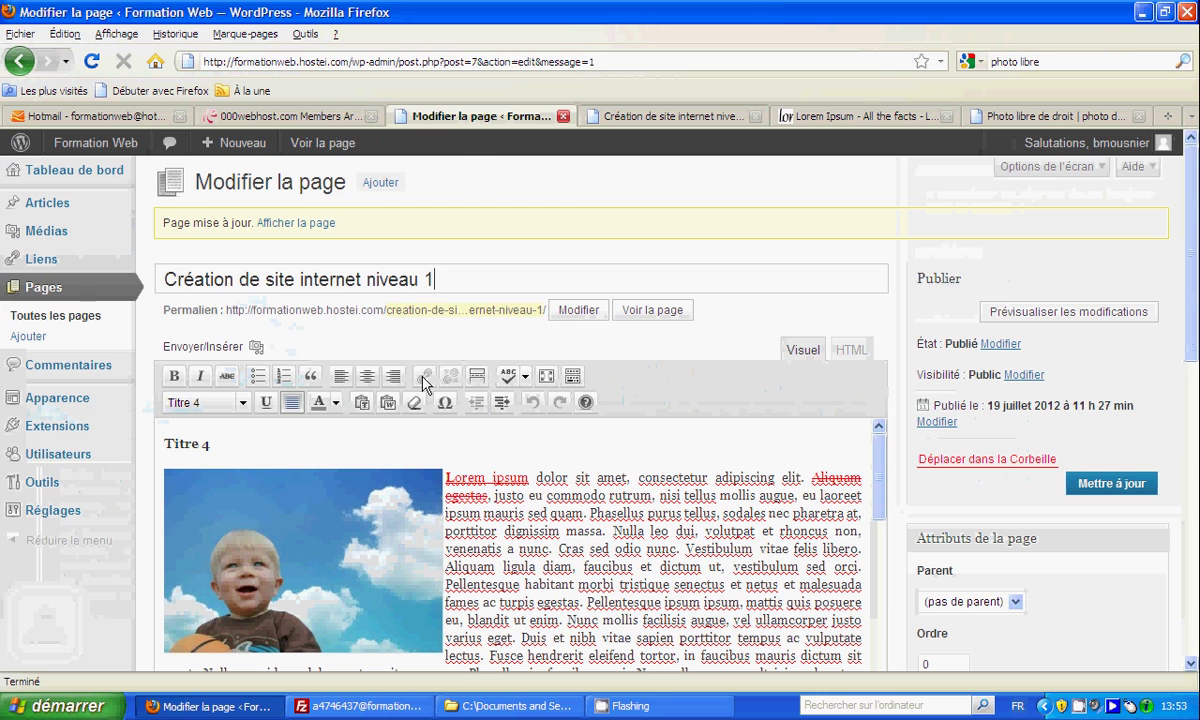
pyautogui.scroll(-2, 381, 475)
pyautogui.click(342, 439)
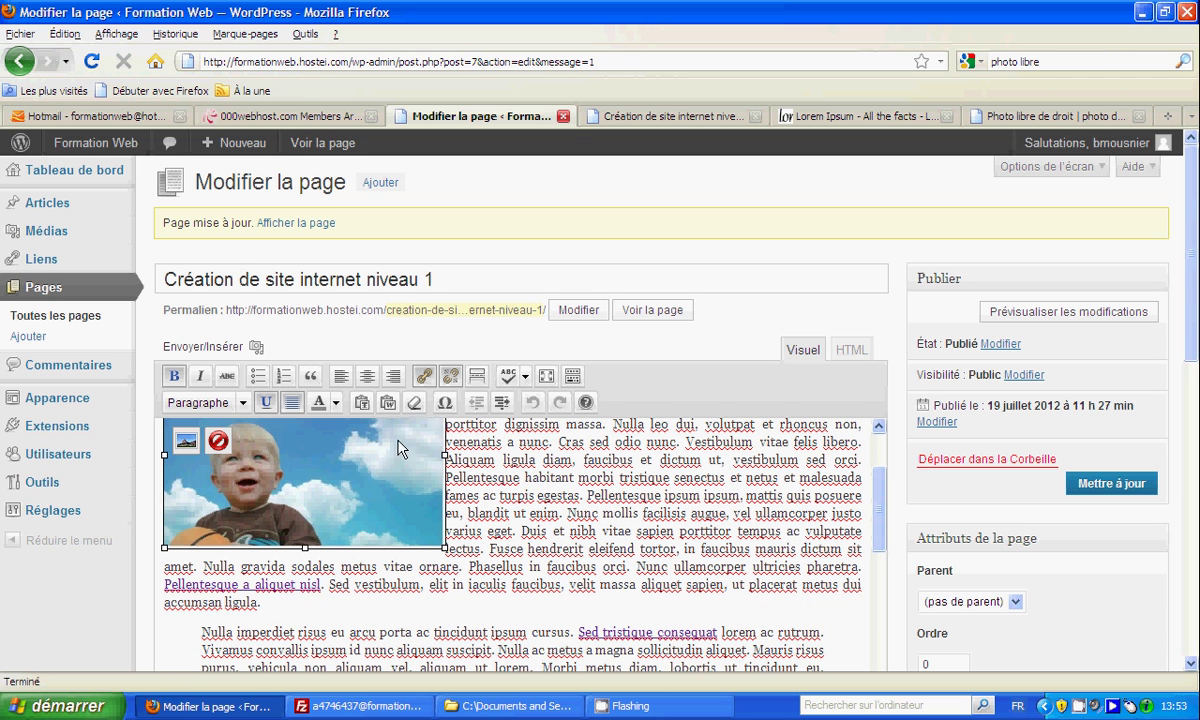
pyautogui.click(451, 378)
pyautogui.scroll(2, 308, 450)
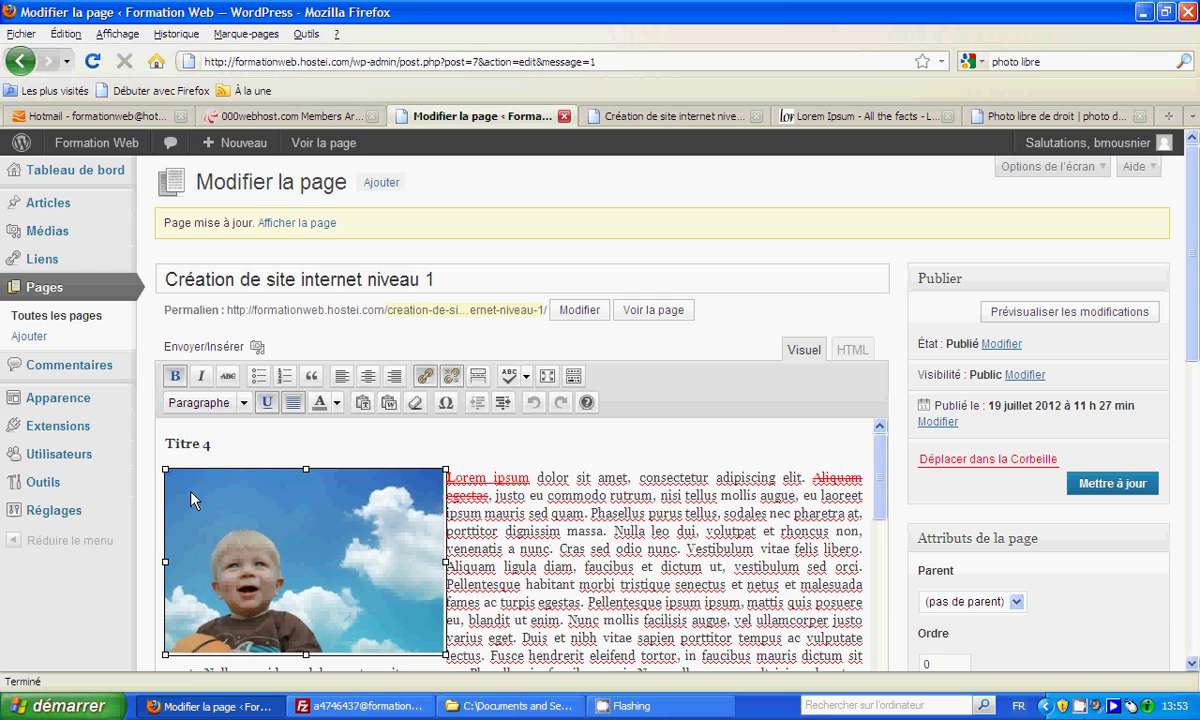
pyautogui.click(192, 443)
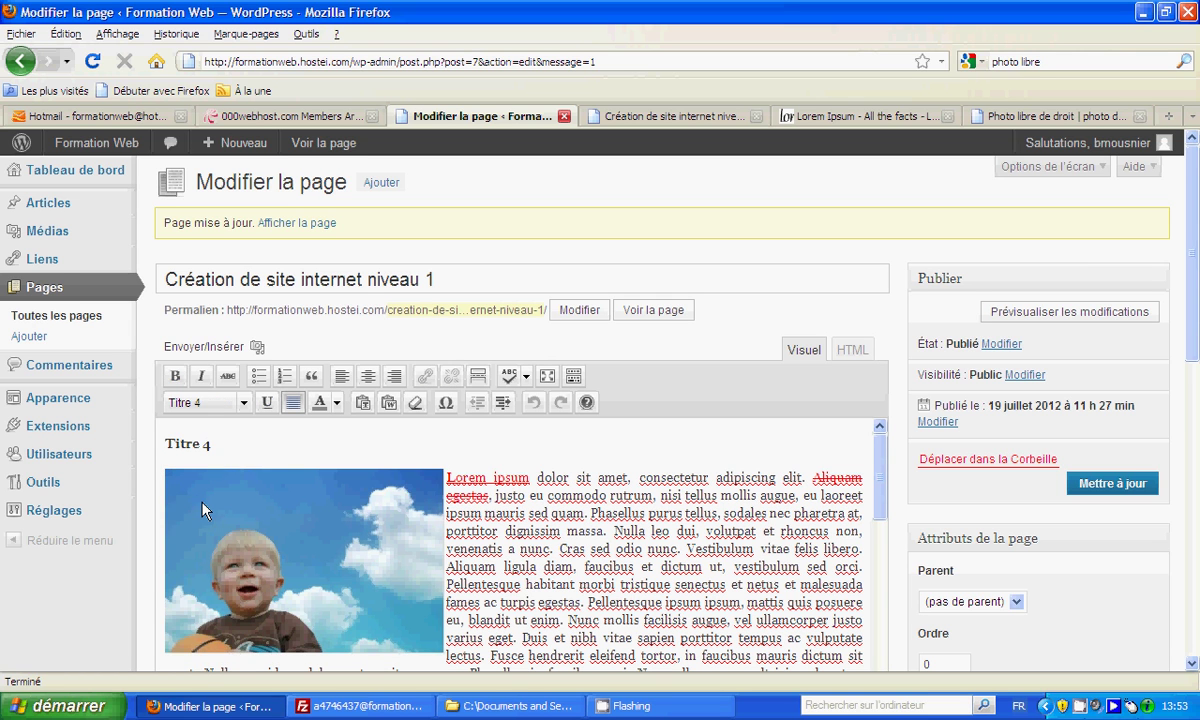
pyautogui.click(188, 470)
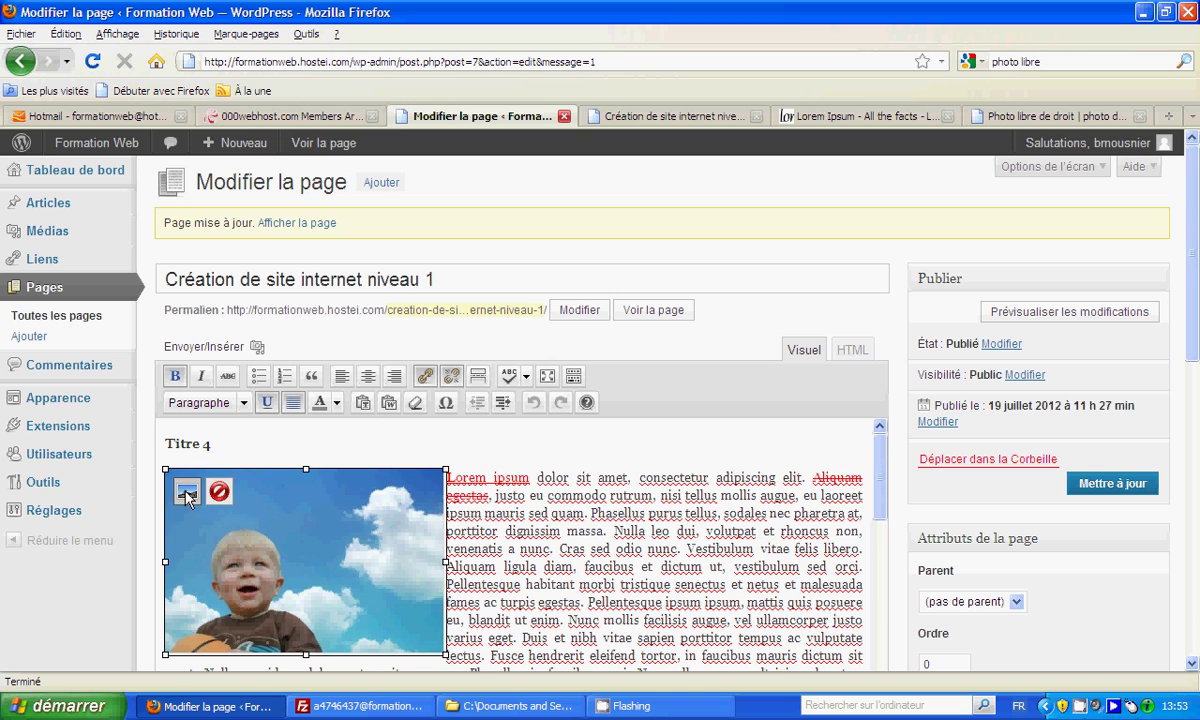
pyautogui.click(186, 492)
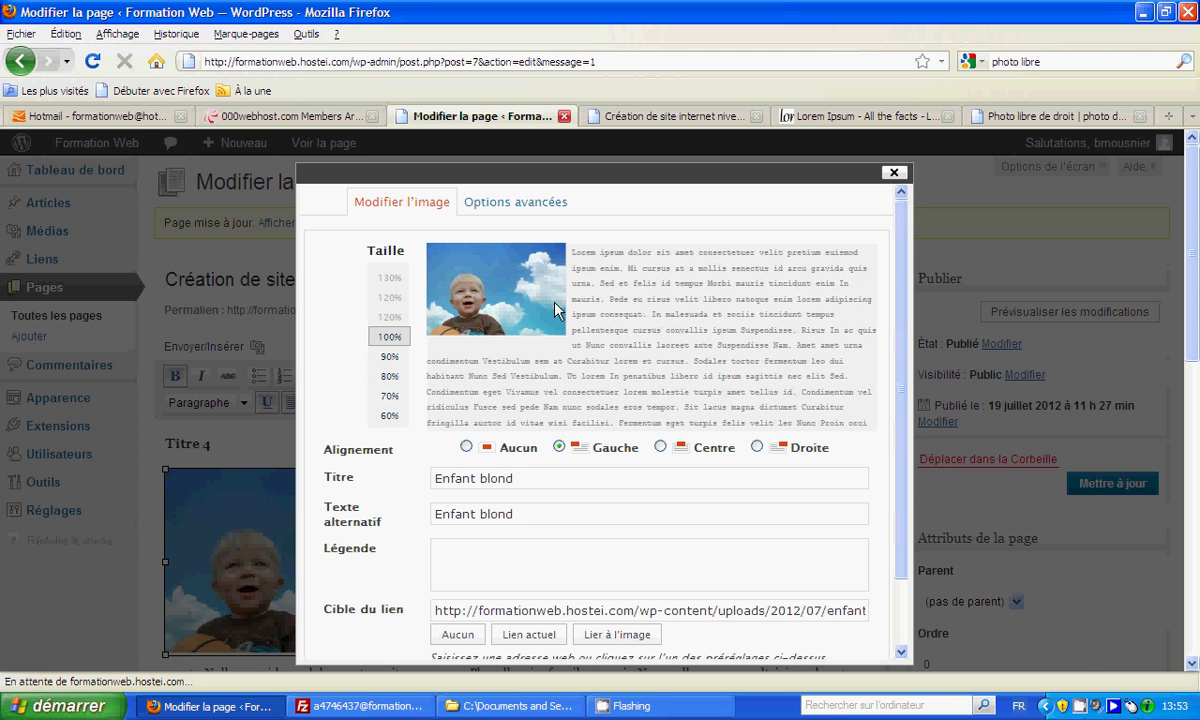
# Preview the image with the Droite alignment and restore the Gauche alignment
pyautogui.click(760, 447)
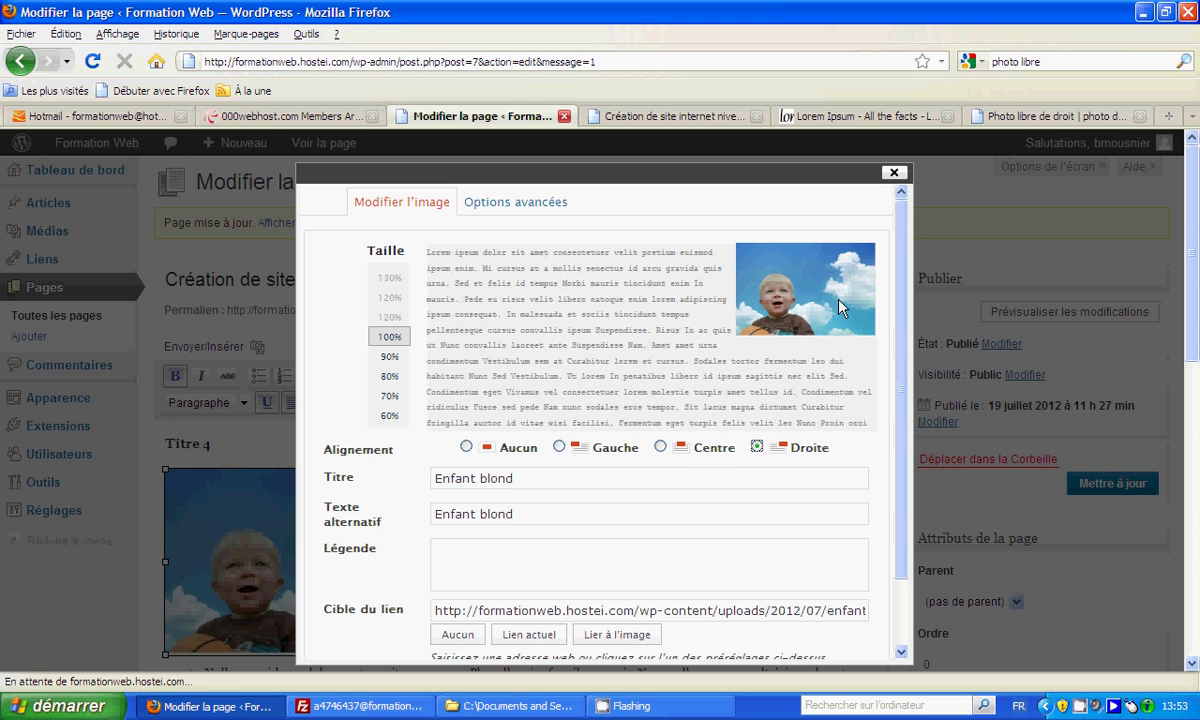
pyautogui.click(561, 448)
pyautogui.scroll(-2, 476, 500)
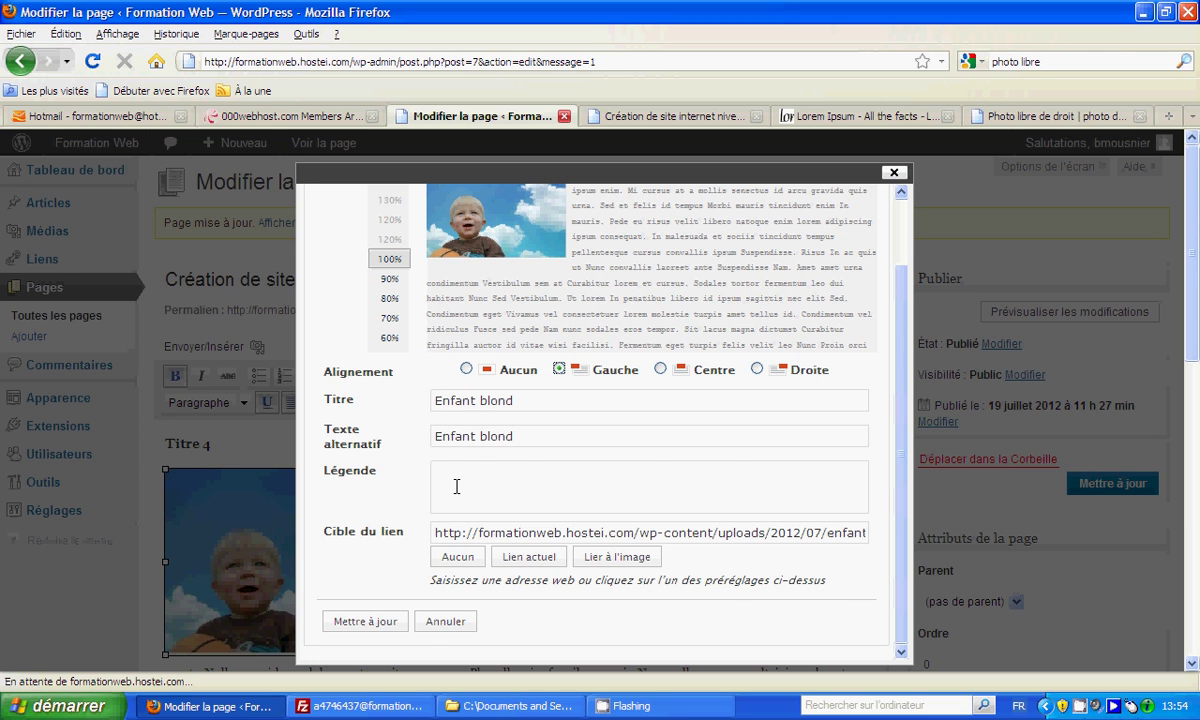
pyautogui.scroll(2, 456, 486)
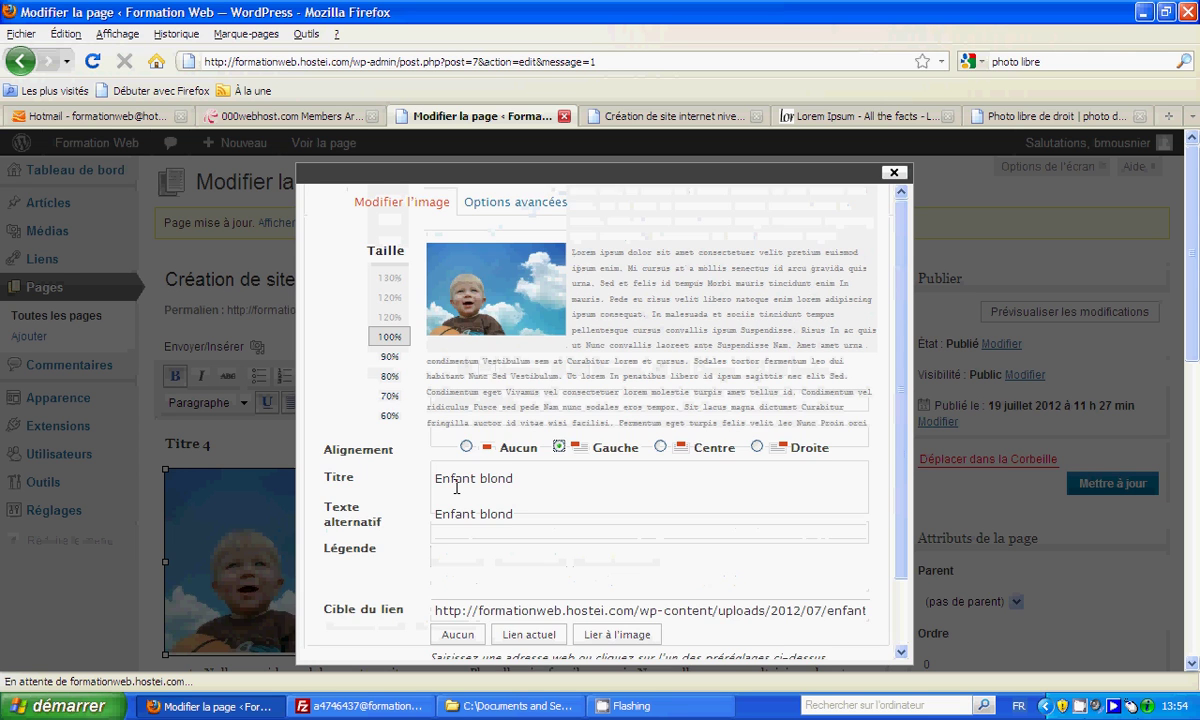
# Set the image's border to 1 in its advanced options and check the preview
pyautogui.click(515, 206)
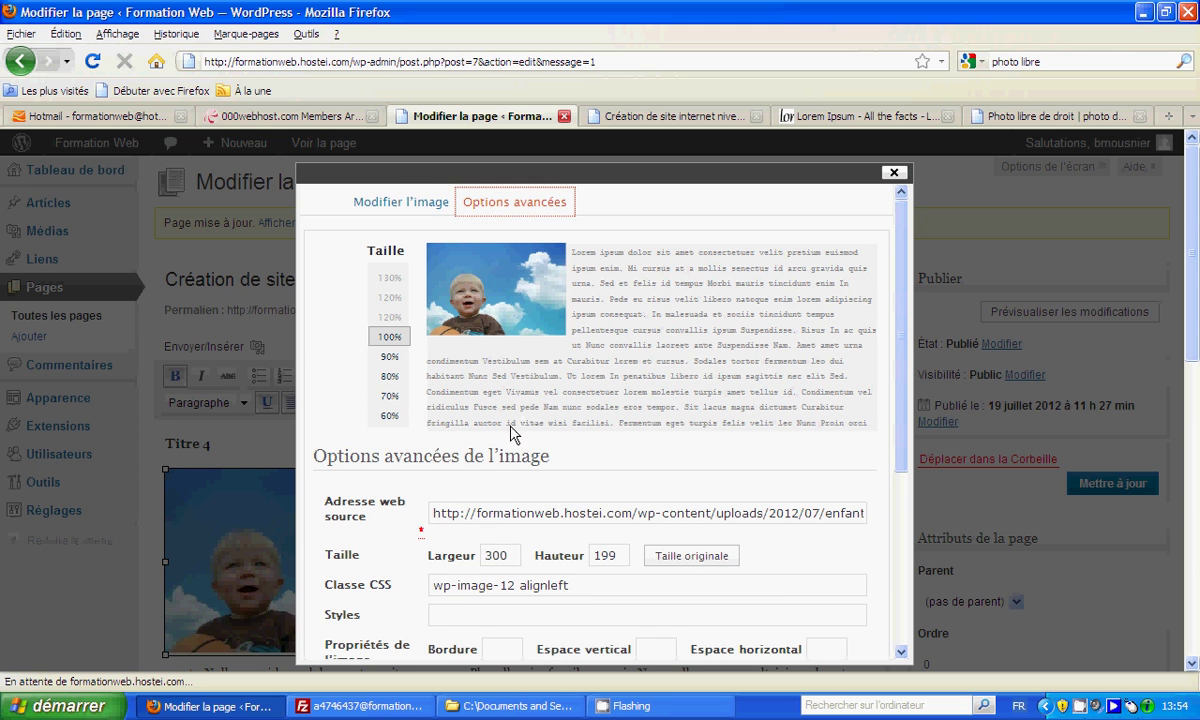
pyautogui.scroll(-2, 560, 488)
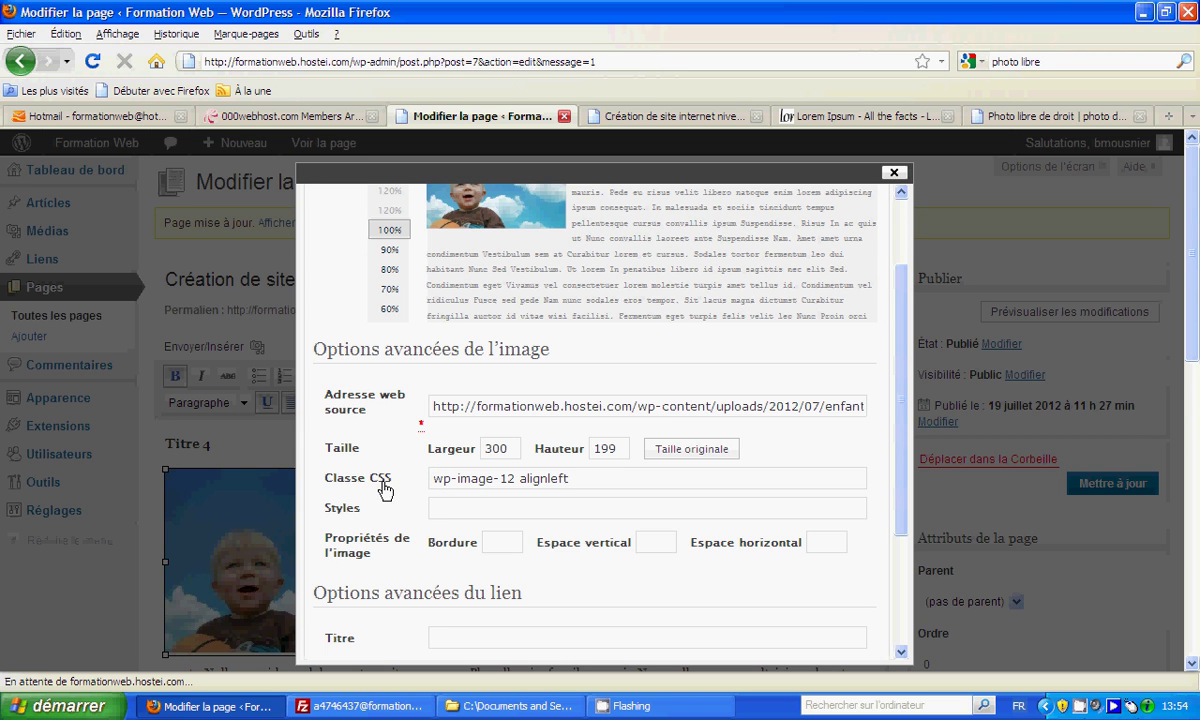
pyautogui.click(472, 508)
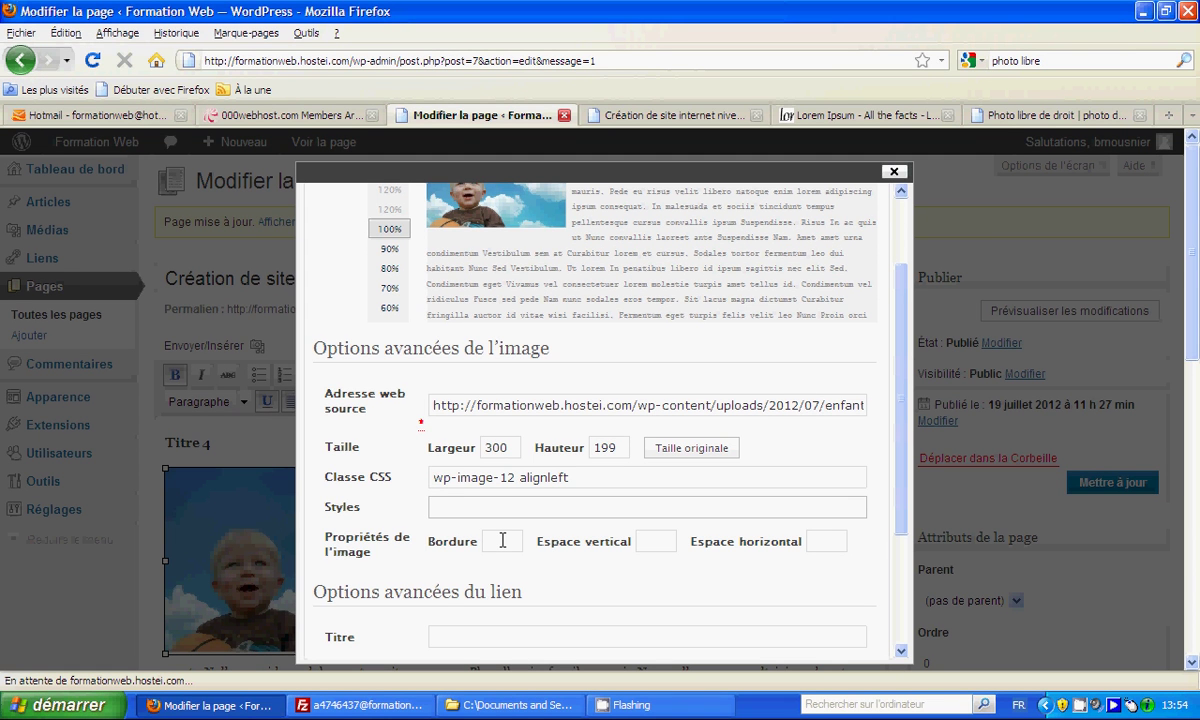
pyautogui.click(503, 540)
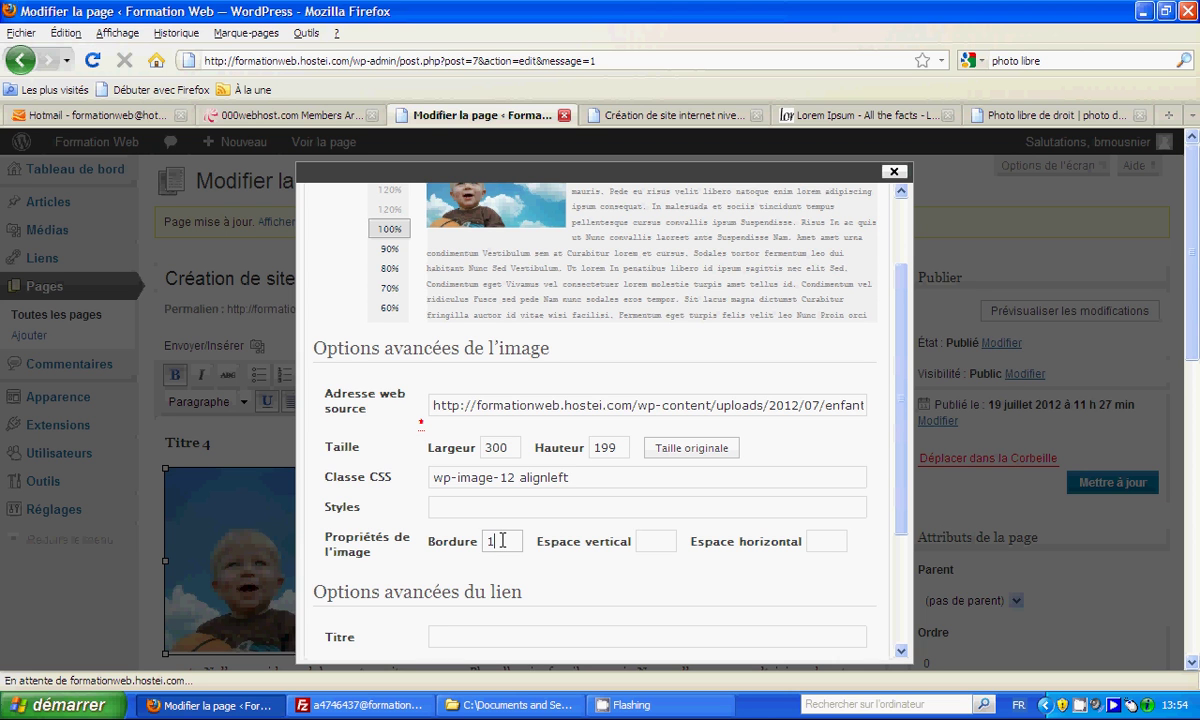
pyautogui.click(647, 541)
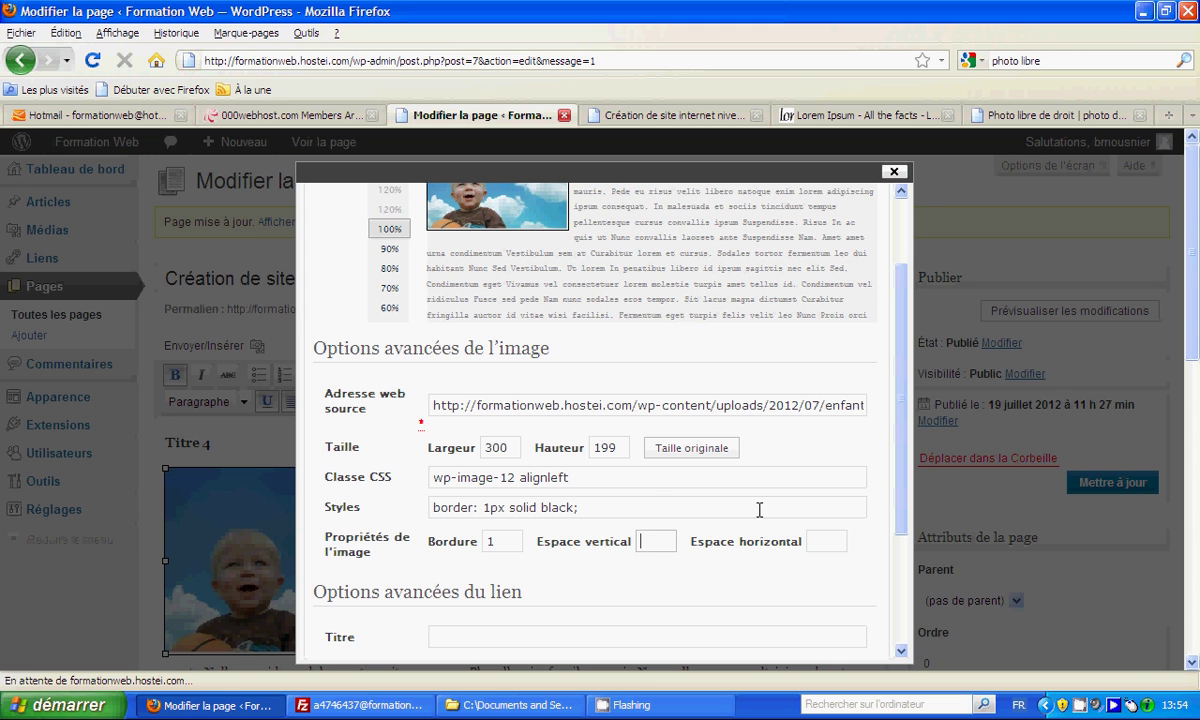
pyautogui.scroll(2, 605, 240)
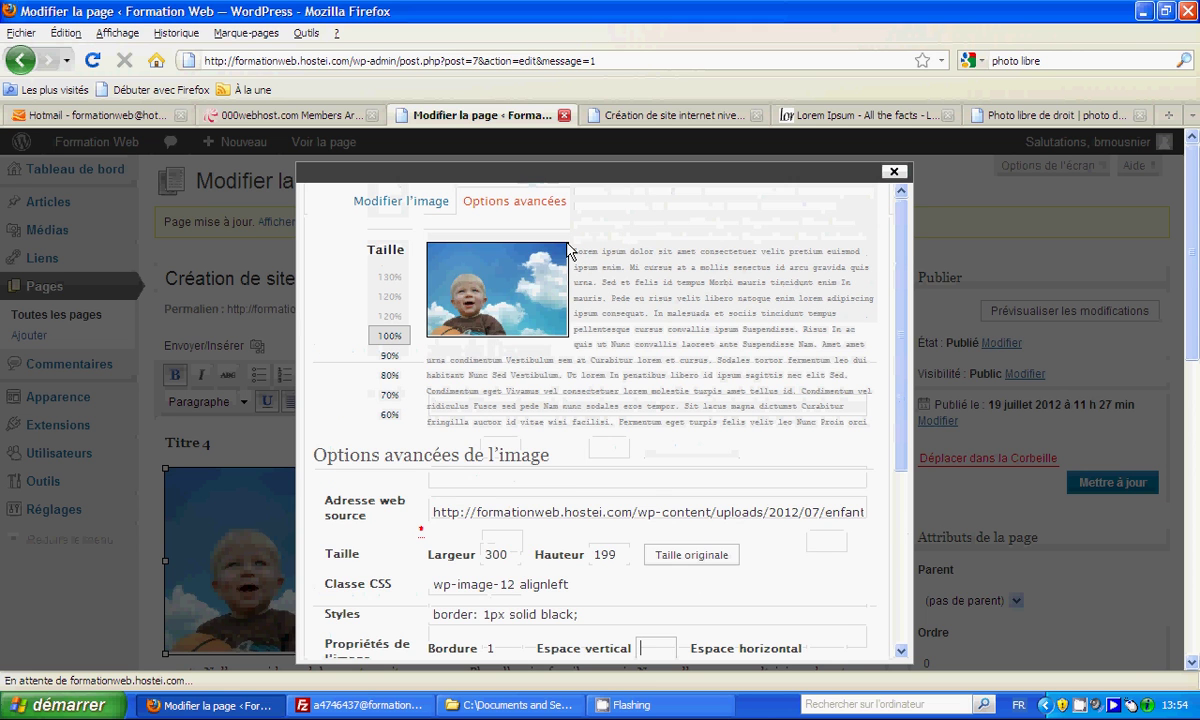
# Set the child image's vertical and horizontal spacing to 10 in its advanced options and apply the image settings
pyautogui.scroll(-4, 620, 390)
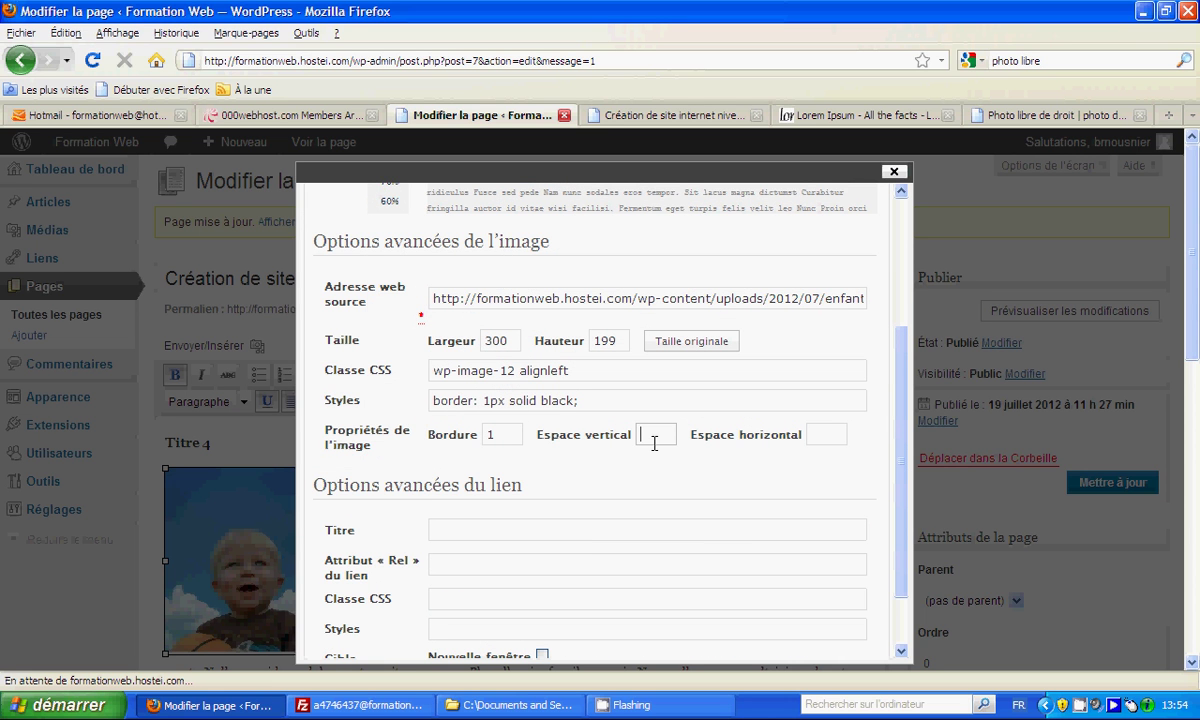
pyautogui.write('0')
pyautogui.click(816, 436)
pyautogui.write('10')
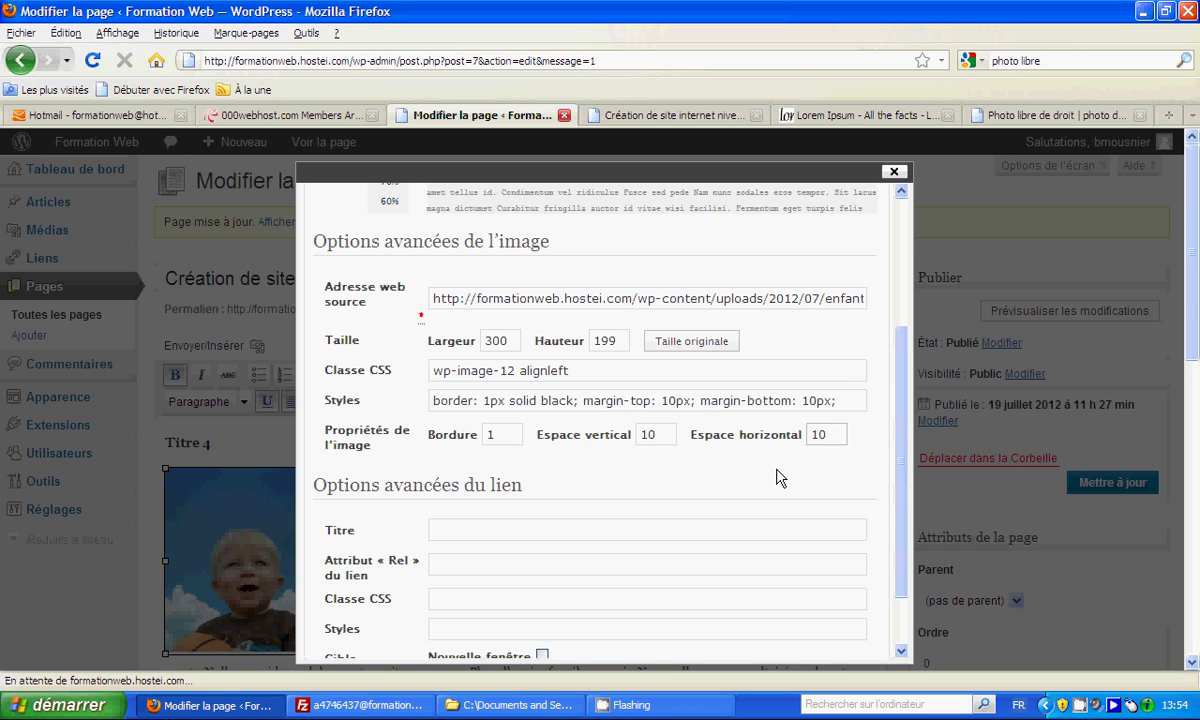
pyautogui.click(736, 446)
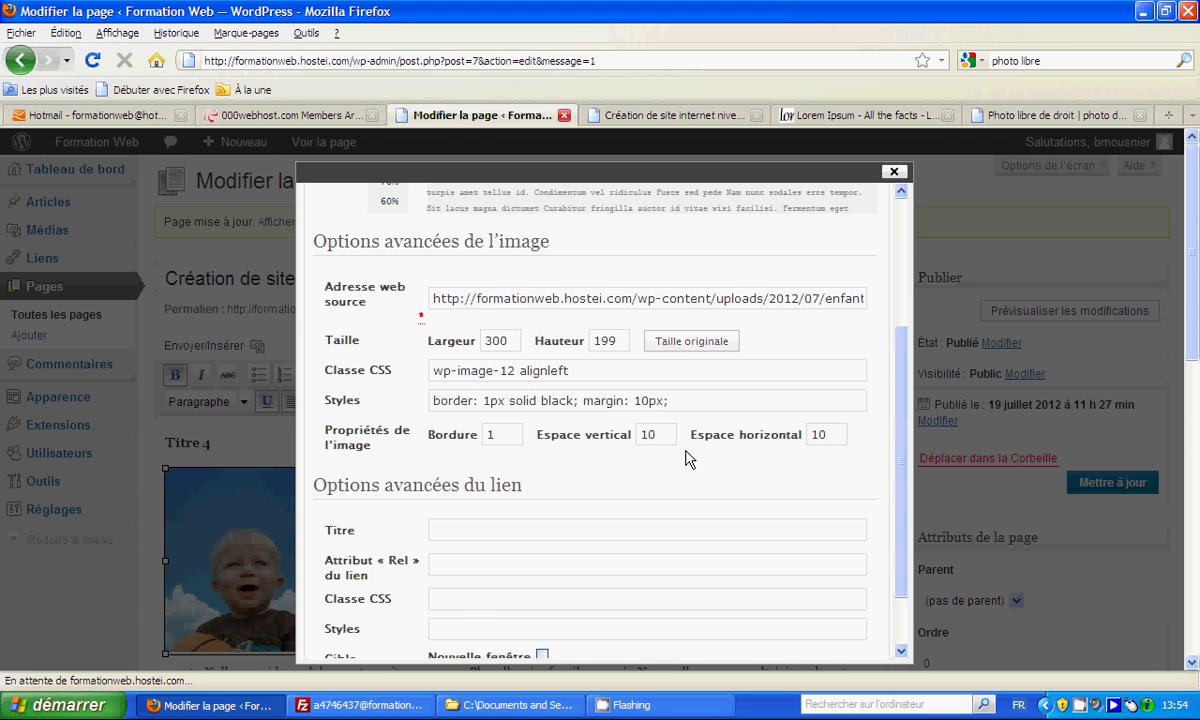
pyautogui.scroll(-2, 686, 450)
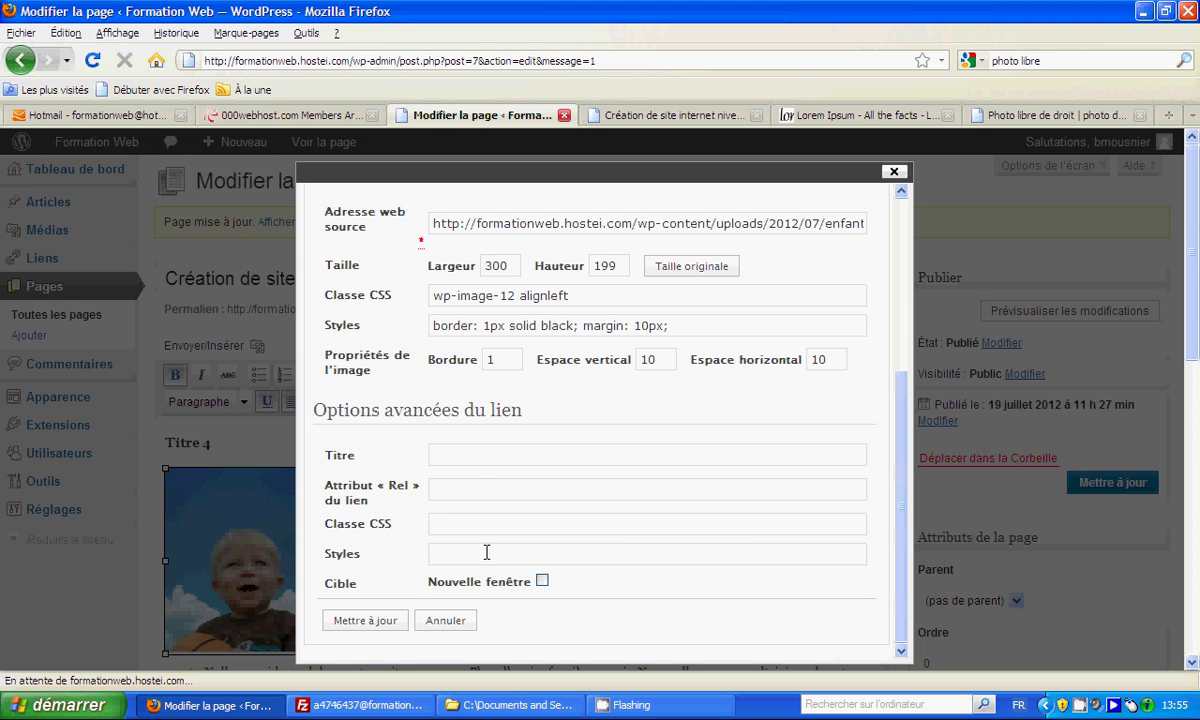
pyautogui.click(460, 457)
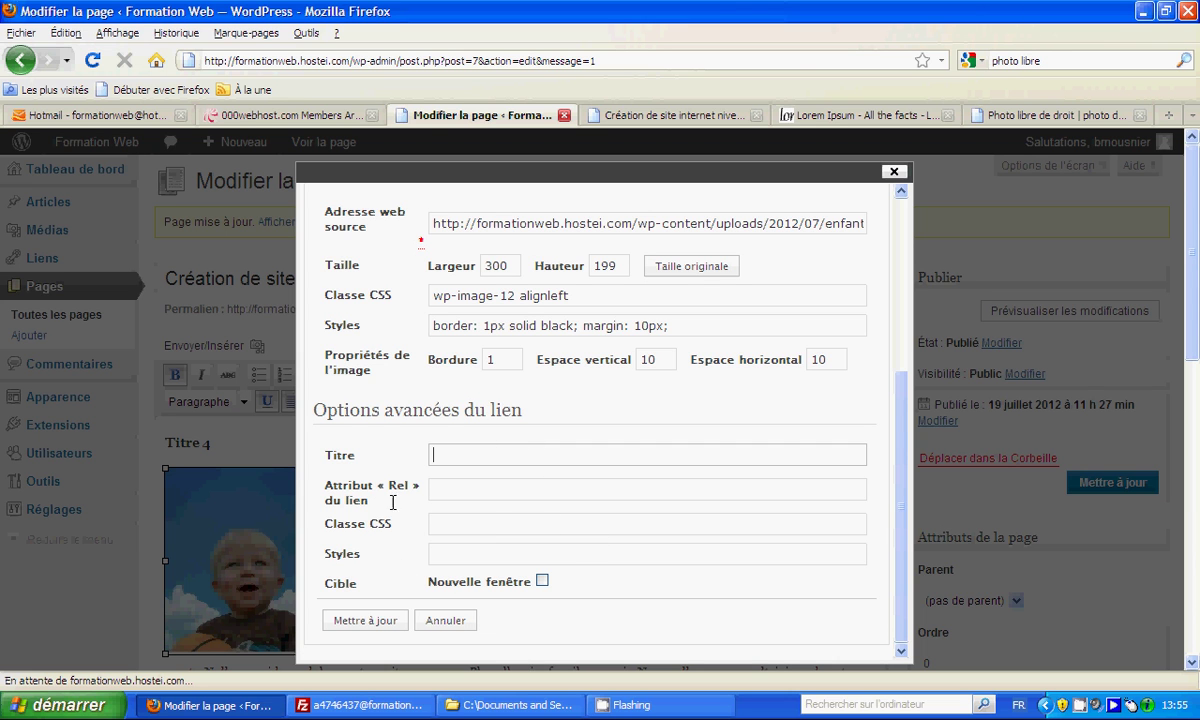
pyautogui.click(381, 622)
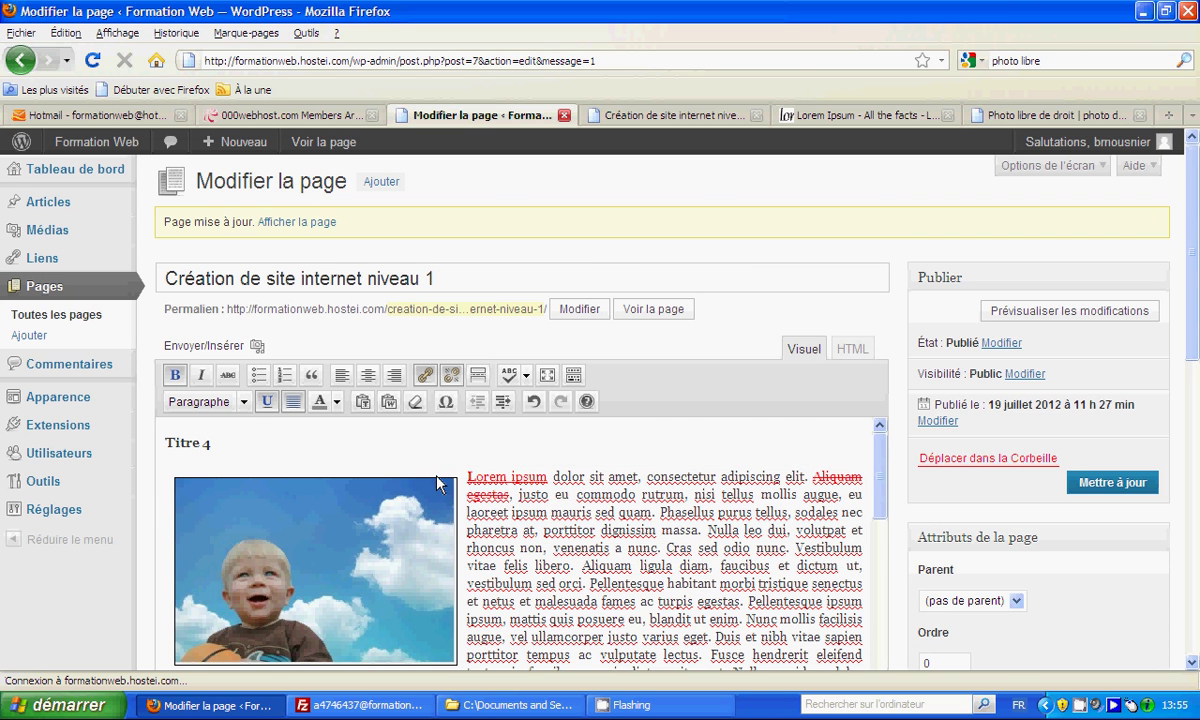
# Check the image's border and spacing within the text being edited and update the page
pyautogui.scroll(-2, 450, 515)
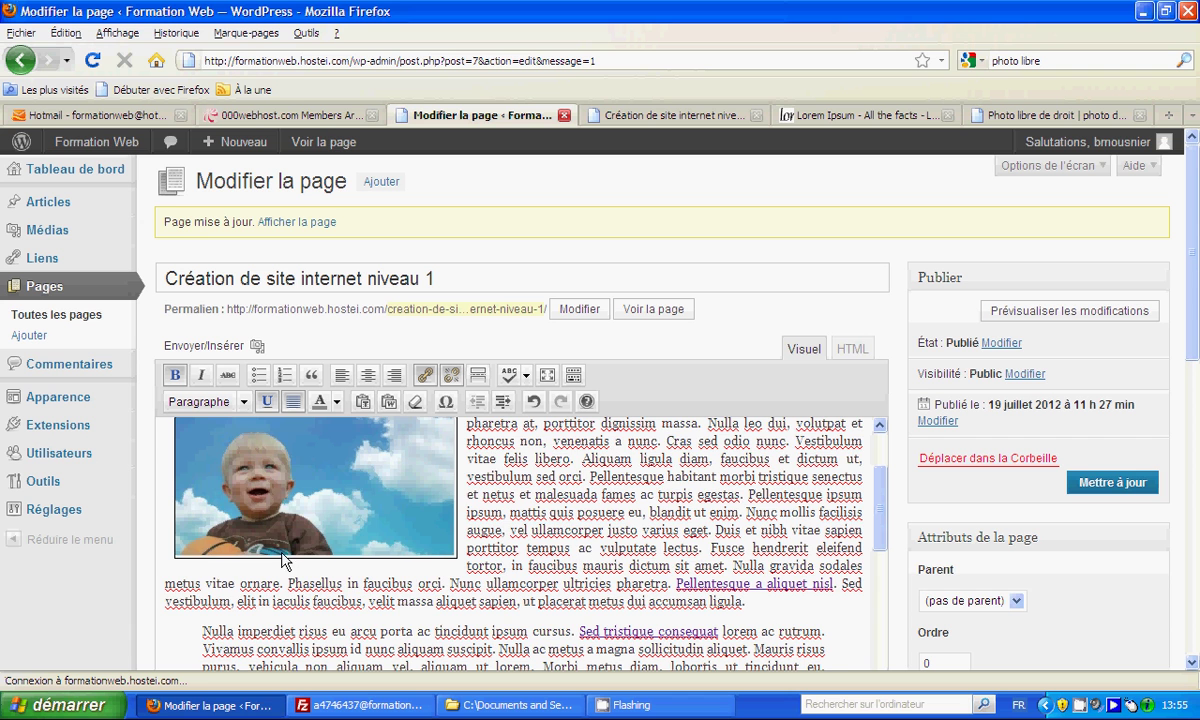
pyautogui.scroll(2, 448, 466)
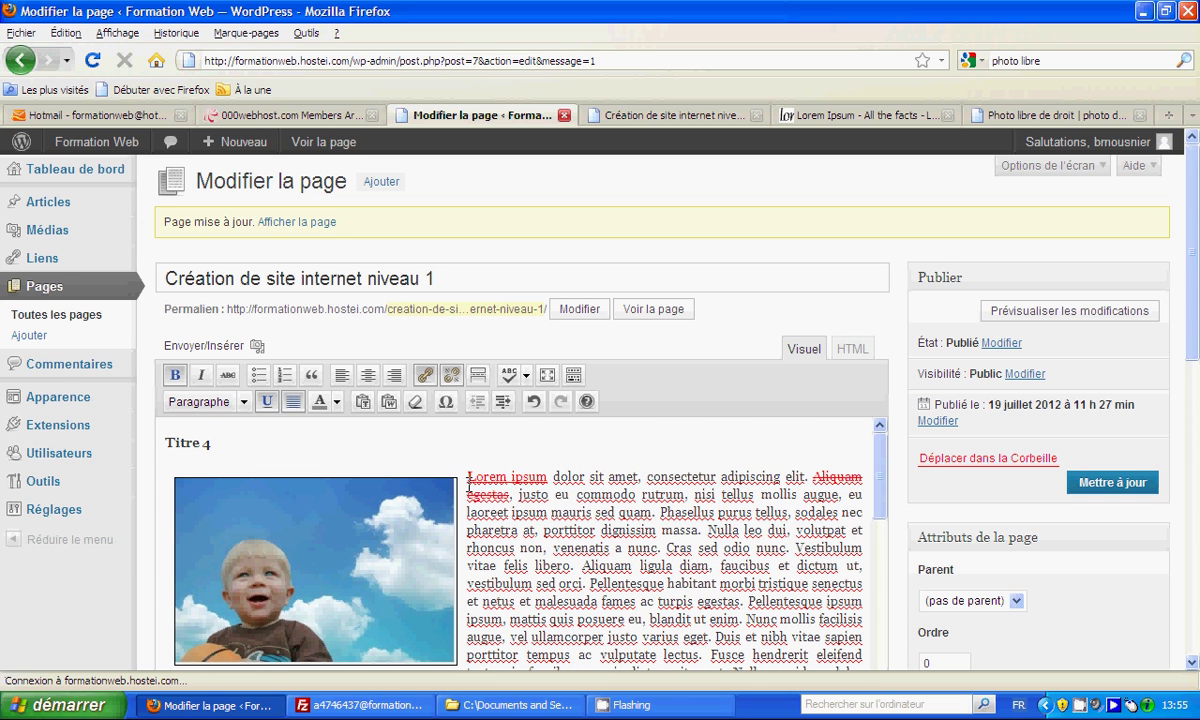
pyautogui.scroll(-2, 450, 600)
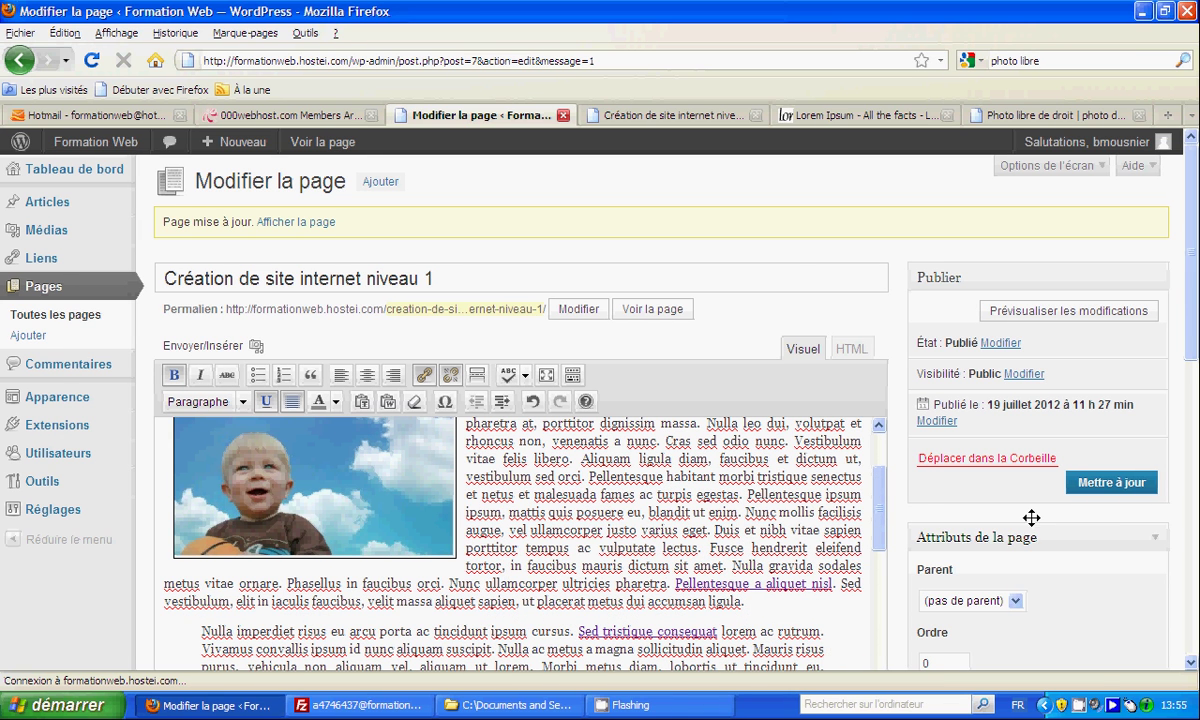
pyautogui.click(1108, 486)
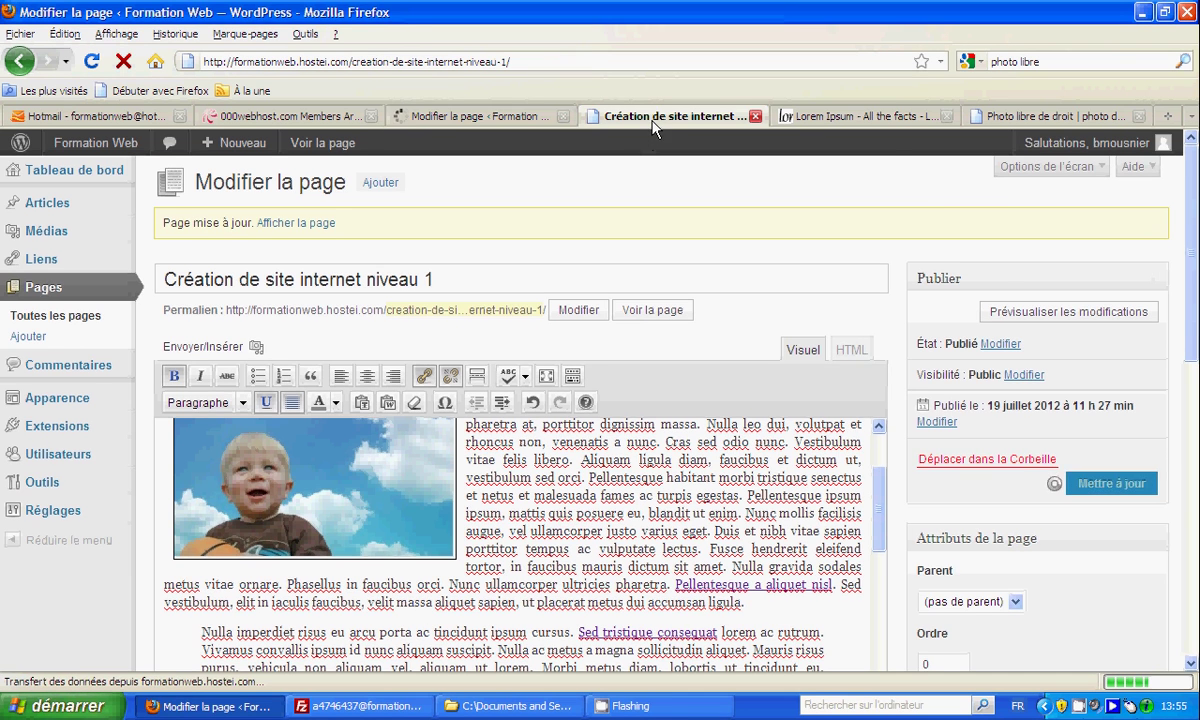
# Reload the published "Création de site internet niveau 1" page and examine the image's border, its spacing and the text below it
pyautogui.click(655, 118)
pyautogui.press('F5')
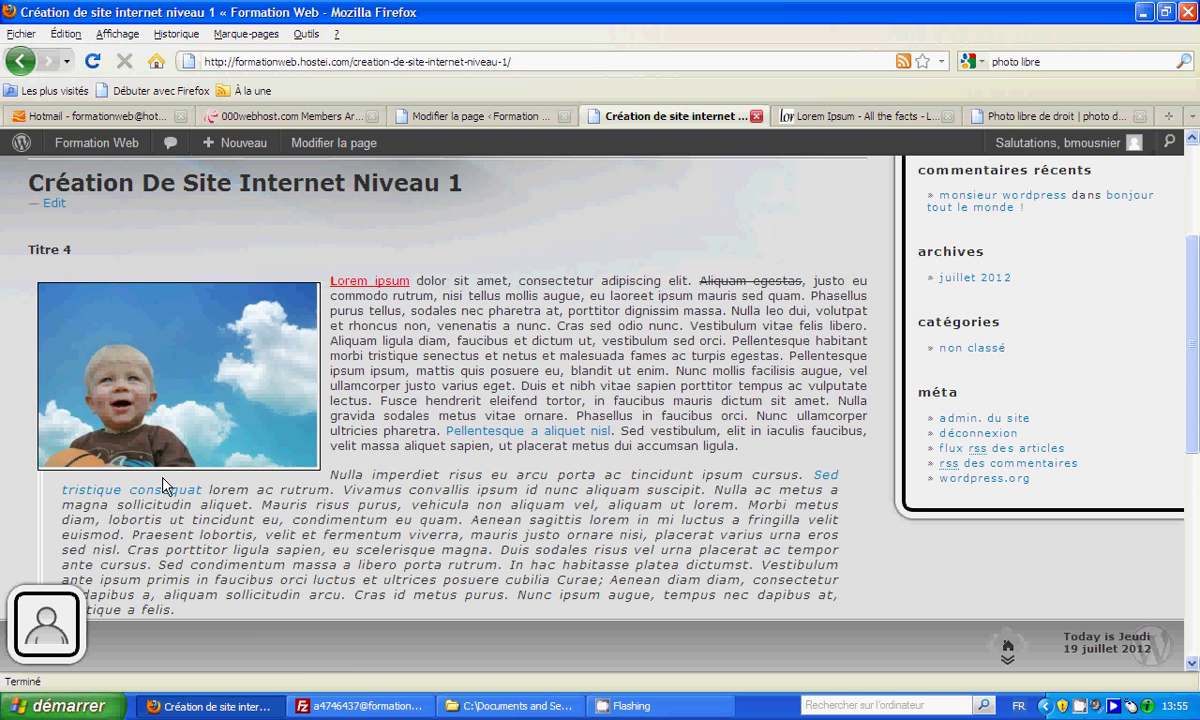
pyautogui.scroll(-4, 340, 318)
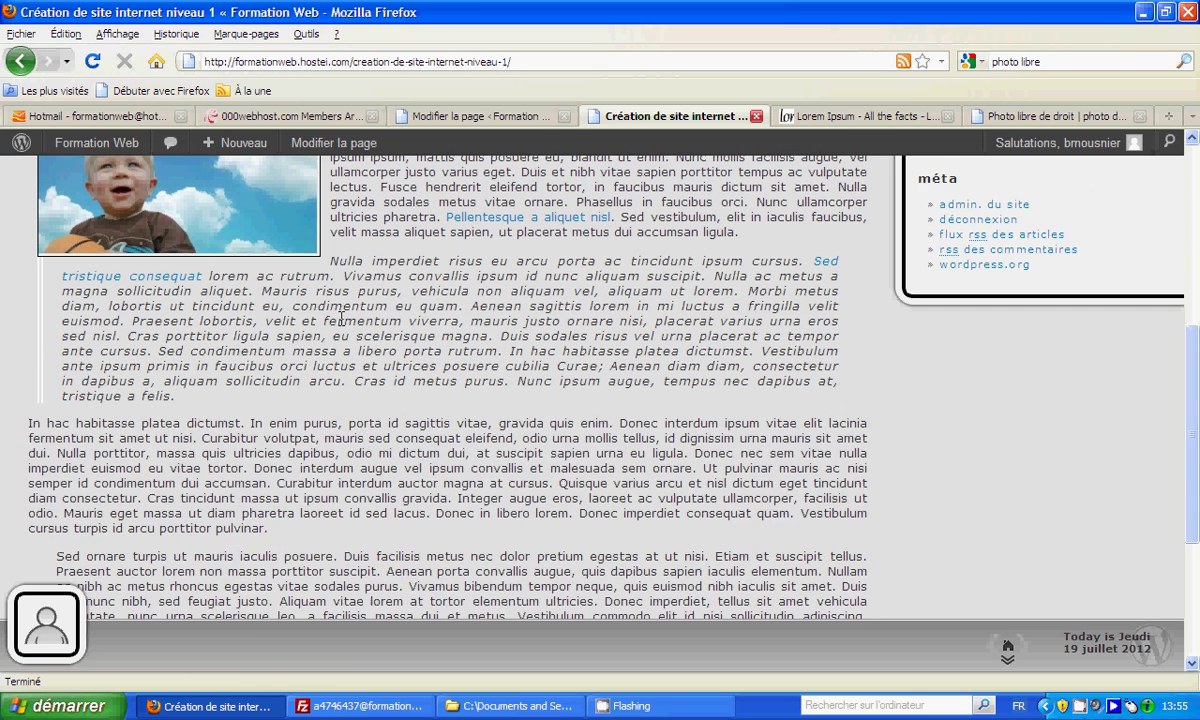
pyautogui.scroll(-3, 341, 318)
pyautogui.scroll(-3, 357, 333)
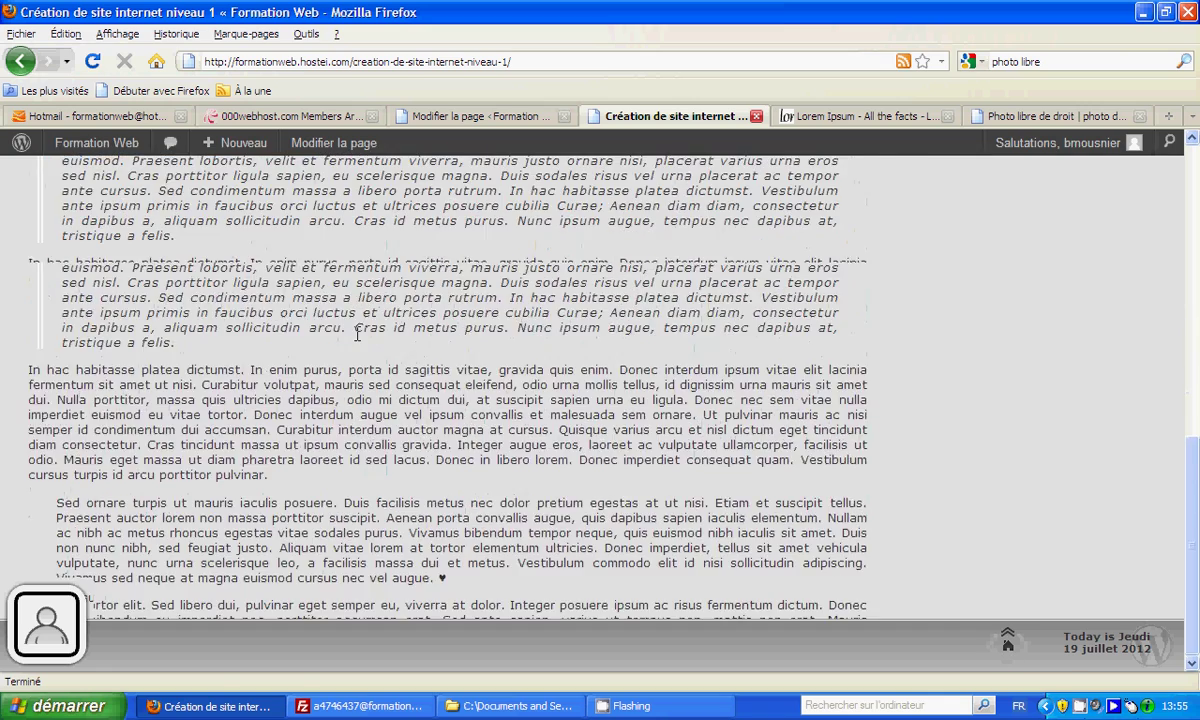
pyautogui.scroll(10, 357, 333)
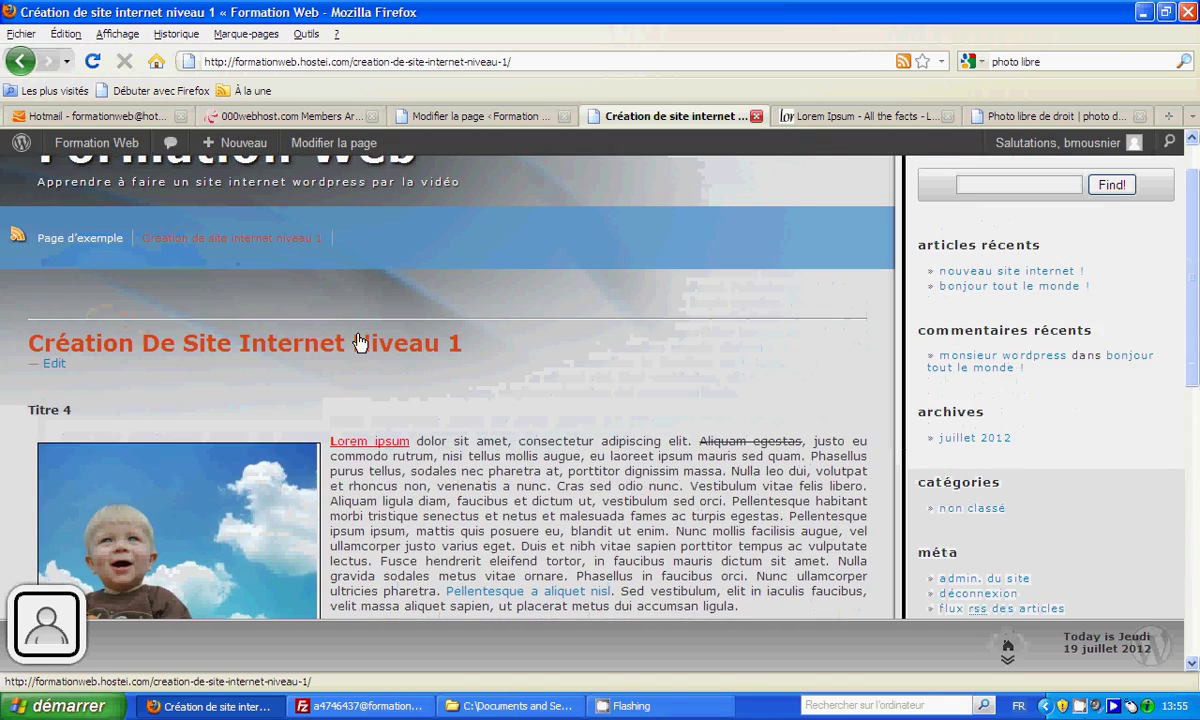
# Return to editing the page and look through its content down to the closing list and back up
pyautogui.click(440, 115)
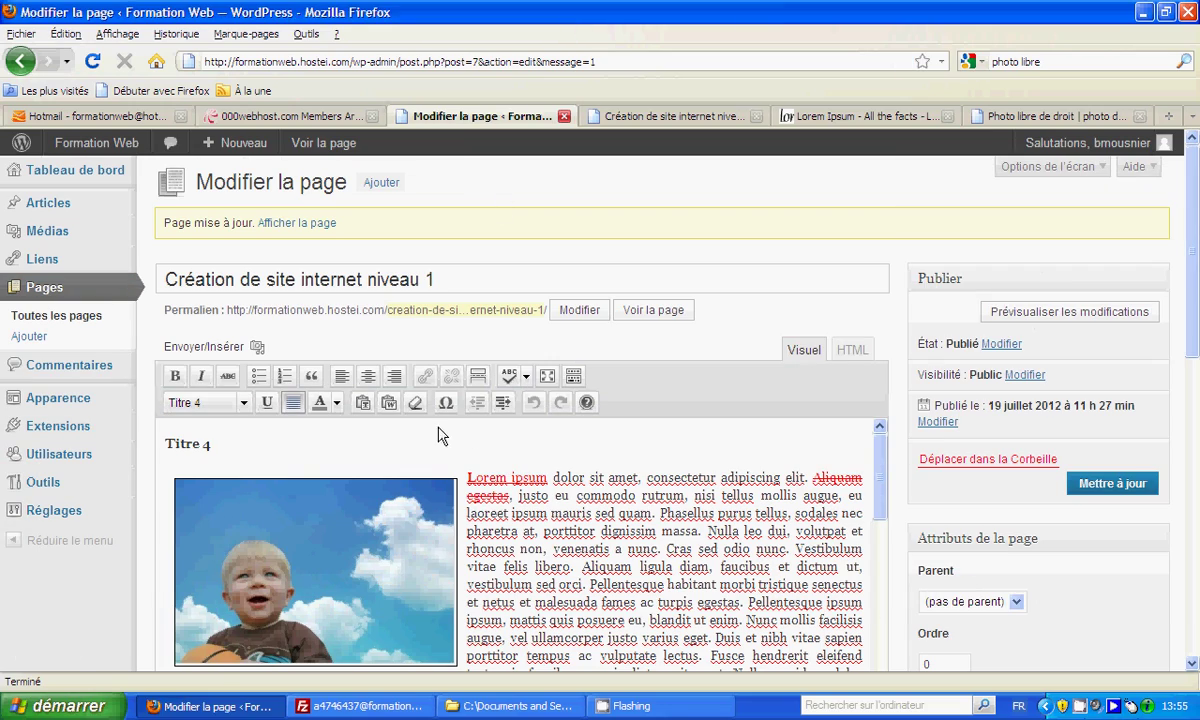
pyautogui.scroll(-5, 748, 440)
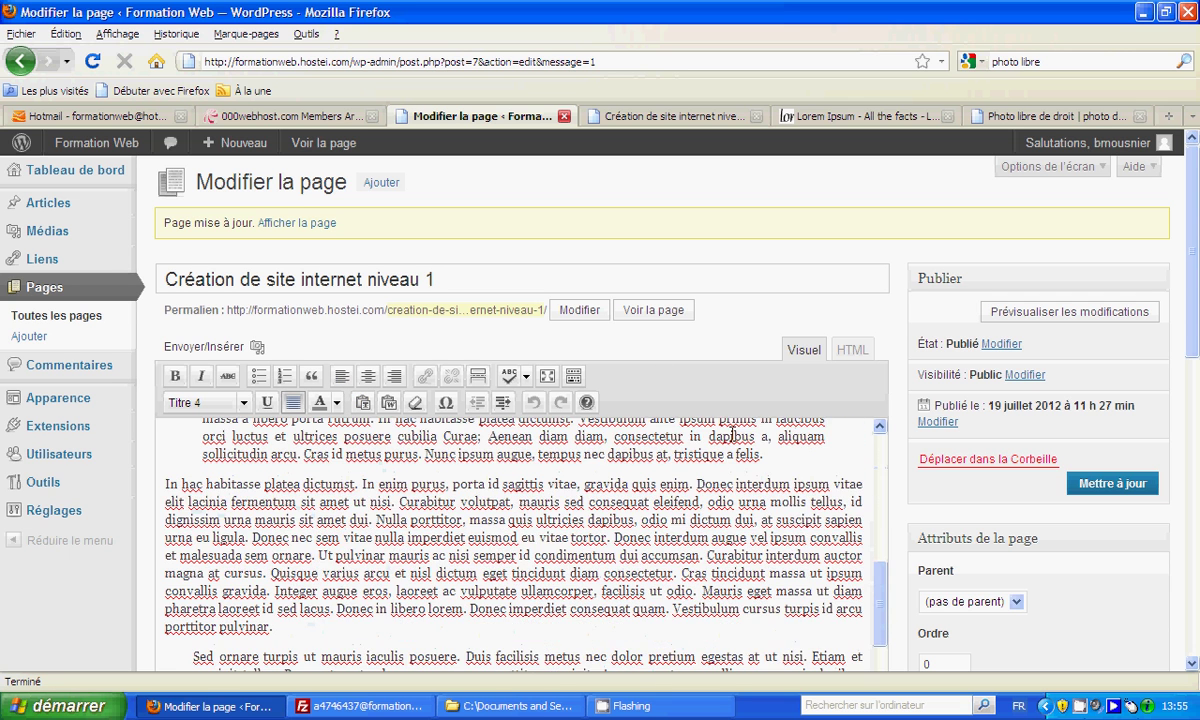
pyautogui.scroll(-3, 715, 430)
pyautogui.scroll(-2, 715, 430)
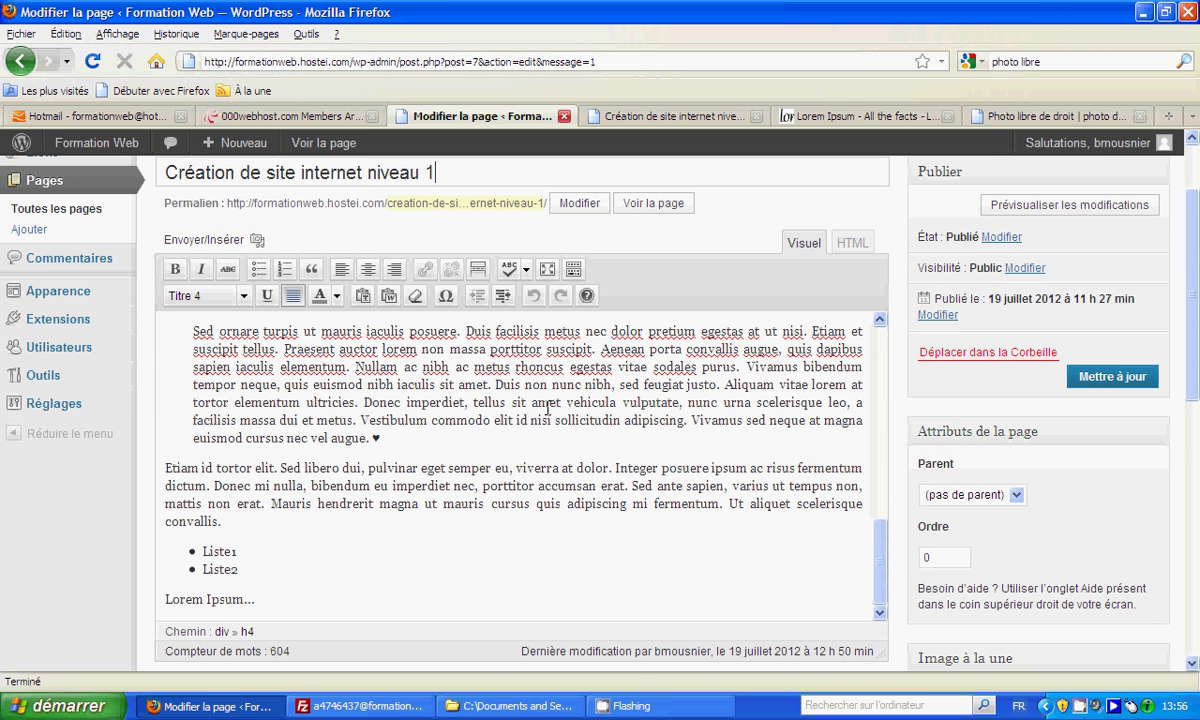
pyautogui.scroll(10, 537, 420)
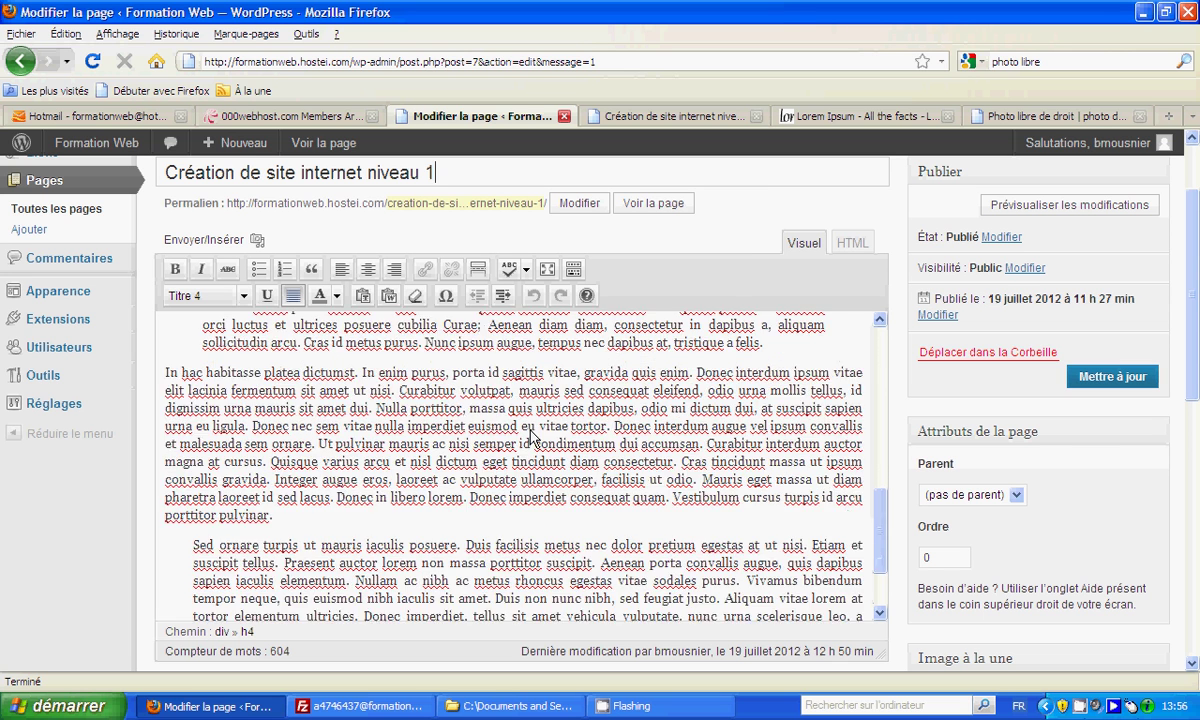